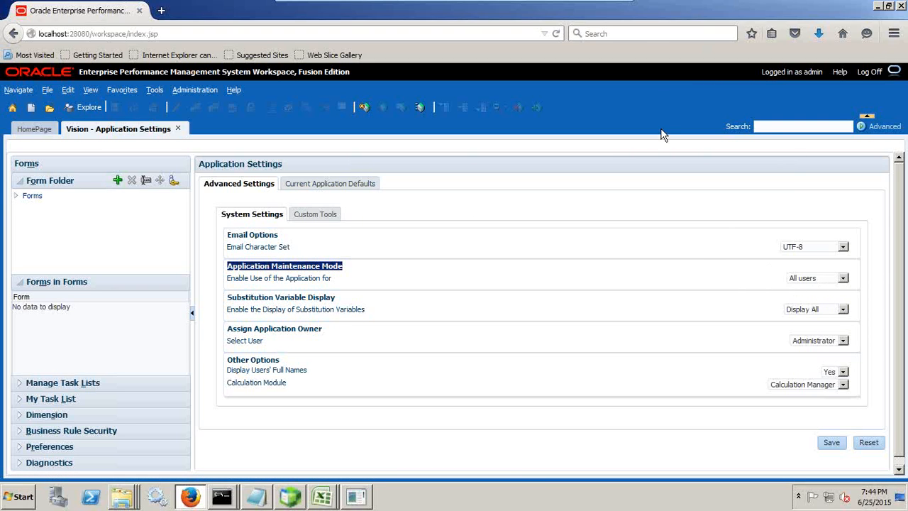
- Open the Shared Services Console from the workspace administration options
click(29, 90)
mouse_move(28, 163)
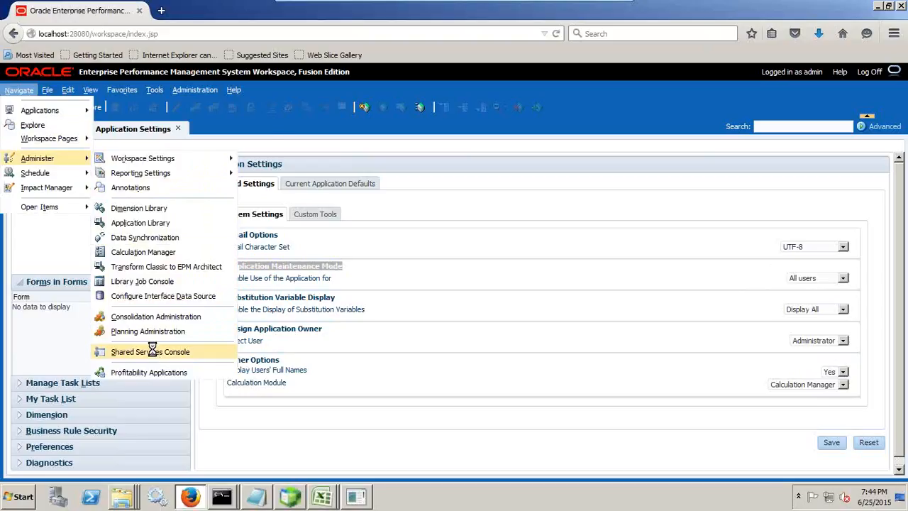
click(154, 352)
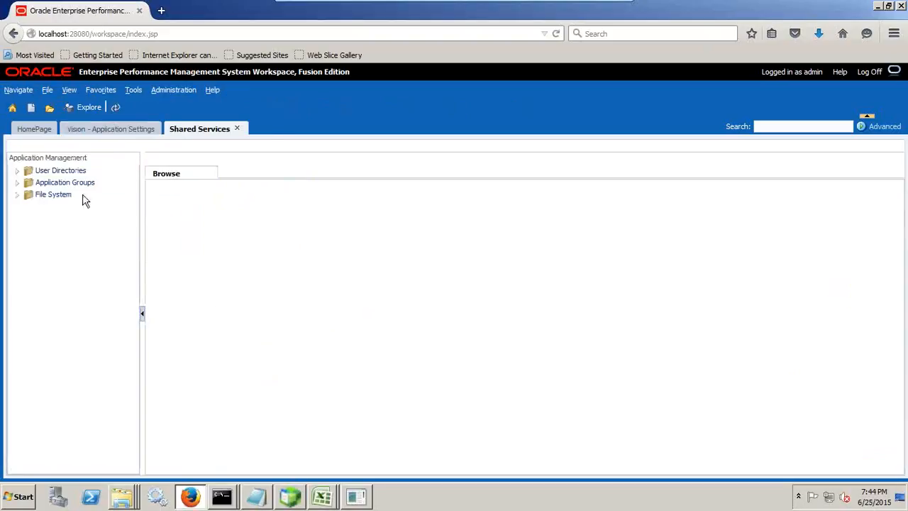
- Expand User Directories to Native Directory users and search for all users
click(27, 171)
click(44, 184)
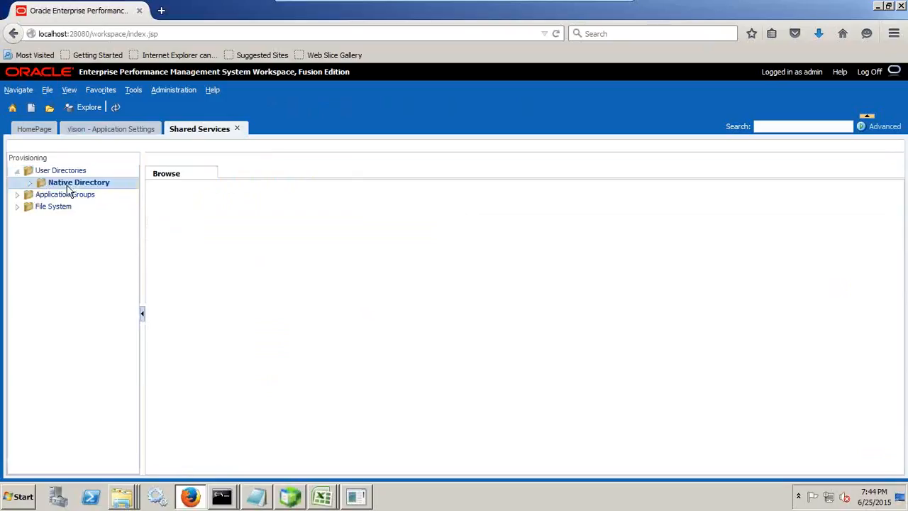
click(29, 183)
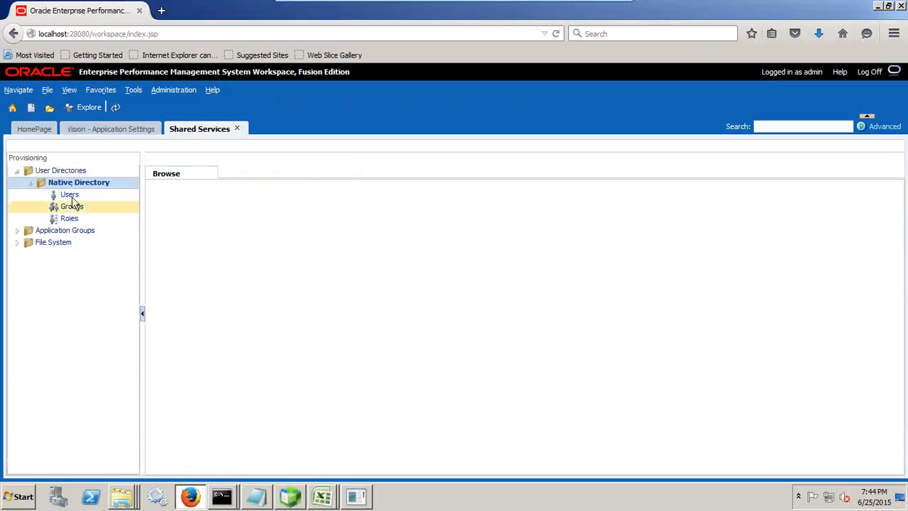
click(69, 195)
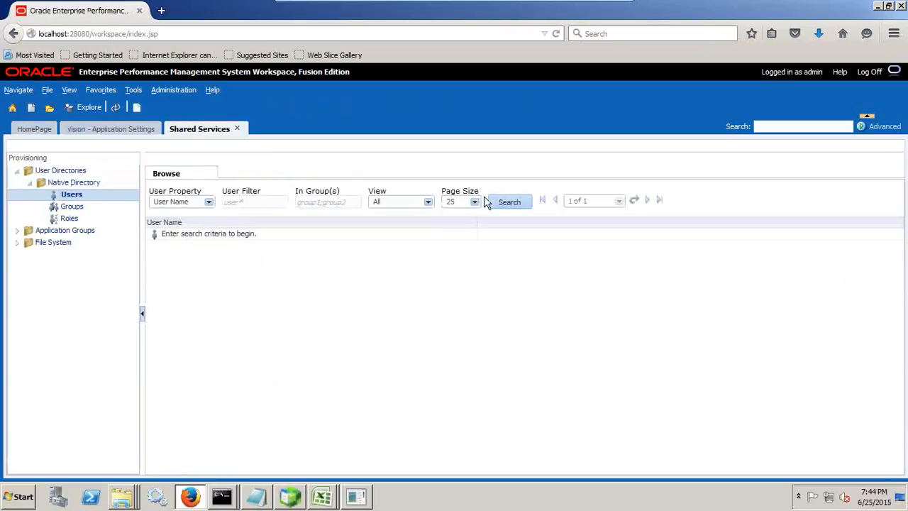
click(508, 202)
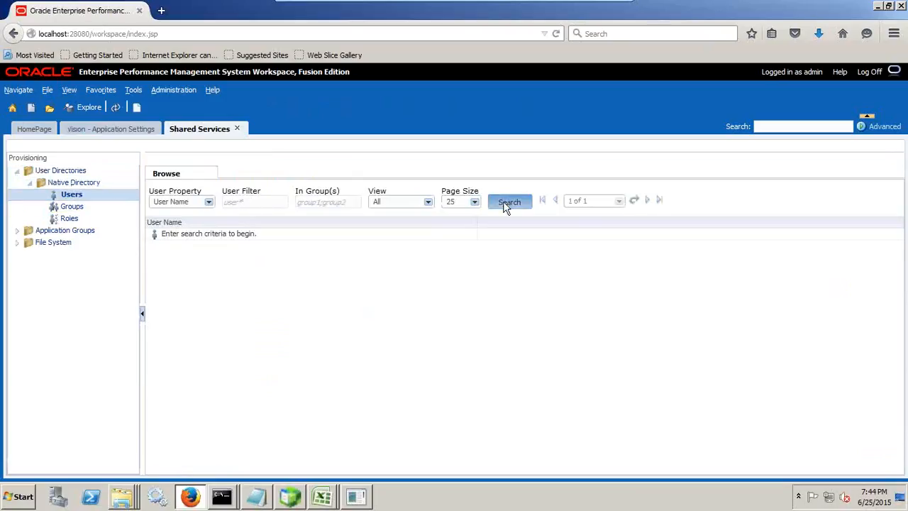
- Create a new native user named Taby, entering and confirming the account password, and finish
right_click(80, 197)
click(106, 204)
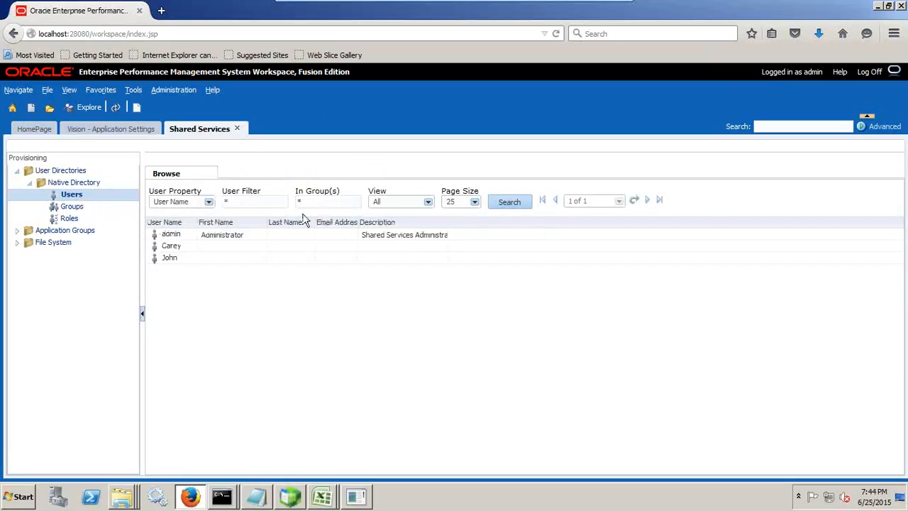
click(312, 137)
text(Taby)
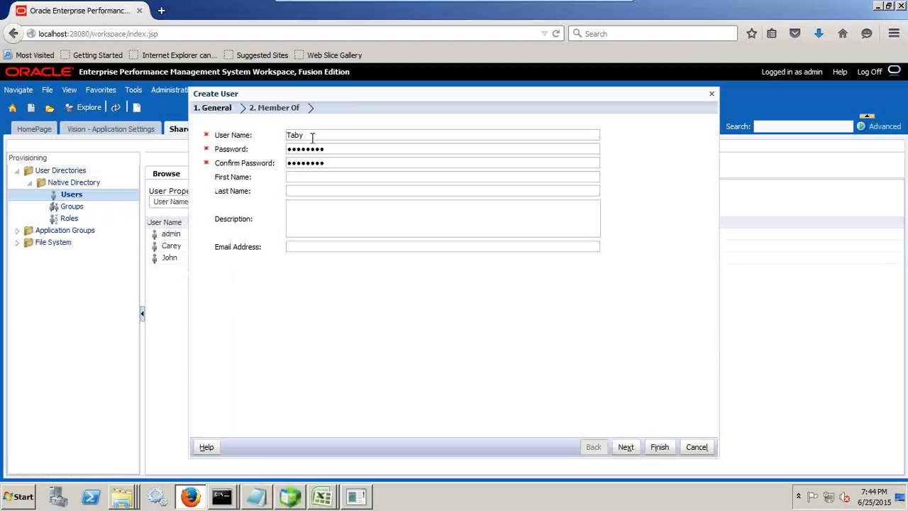
key(shift+Tab)
key(Home)
click(658, 447)
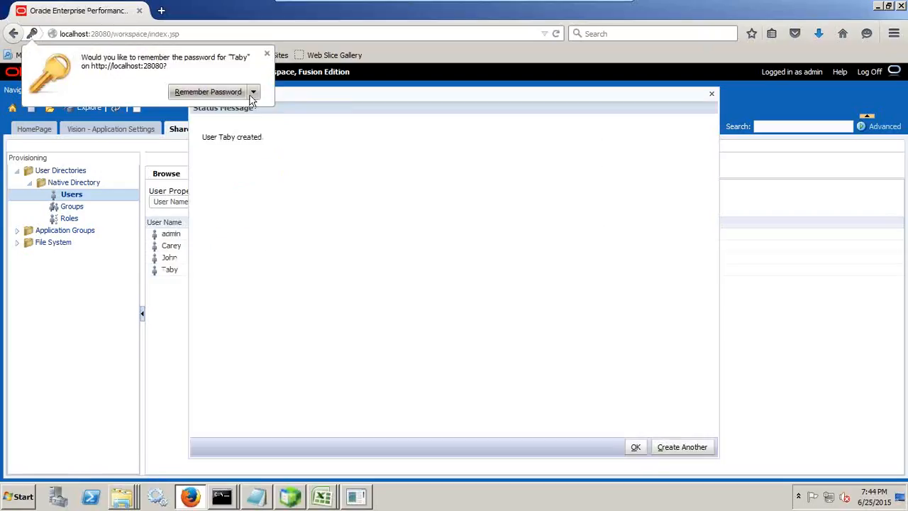
click(634, 445)
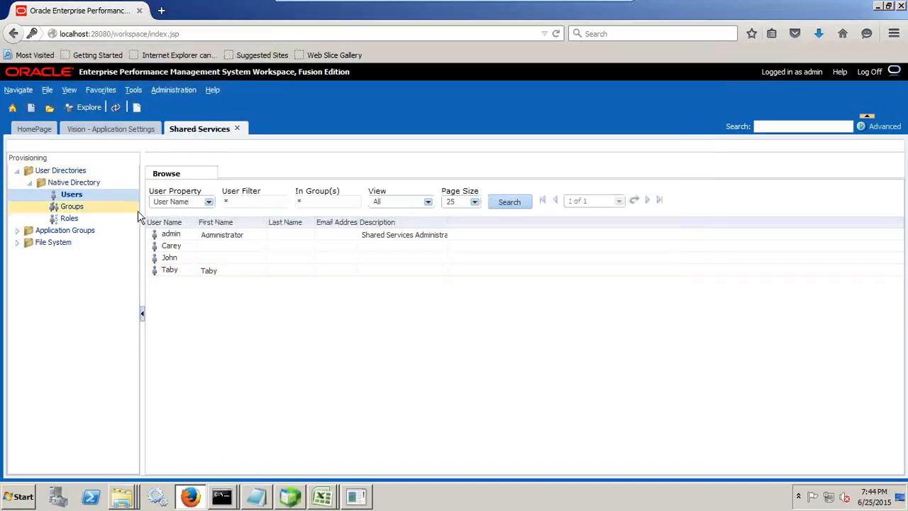
- Provision user Taby with the Planner role of the Vision planning application
click(184, 277)
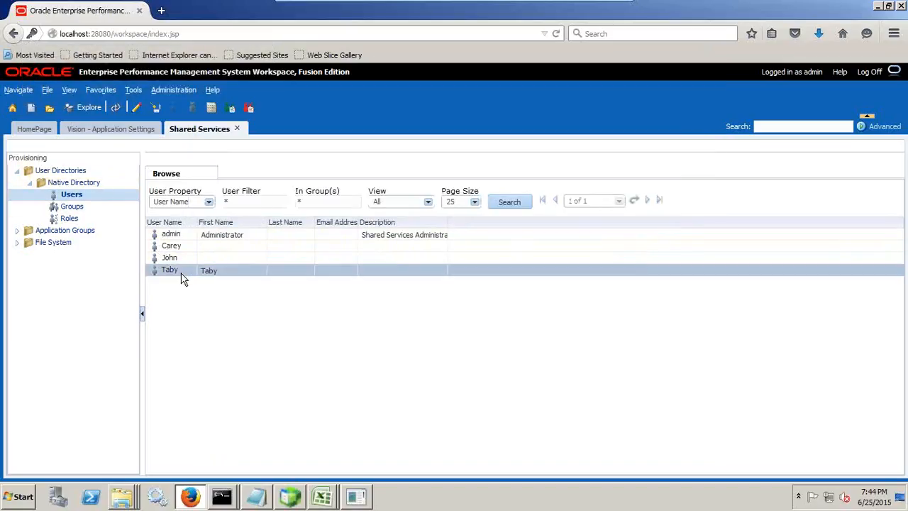
right_click(182, 278)
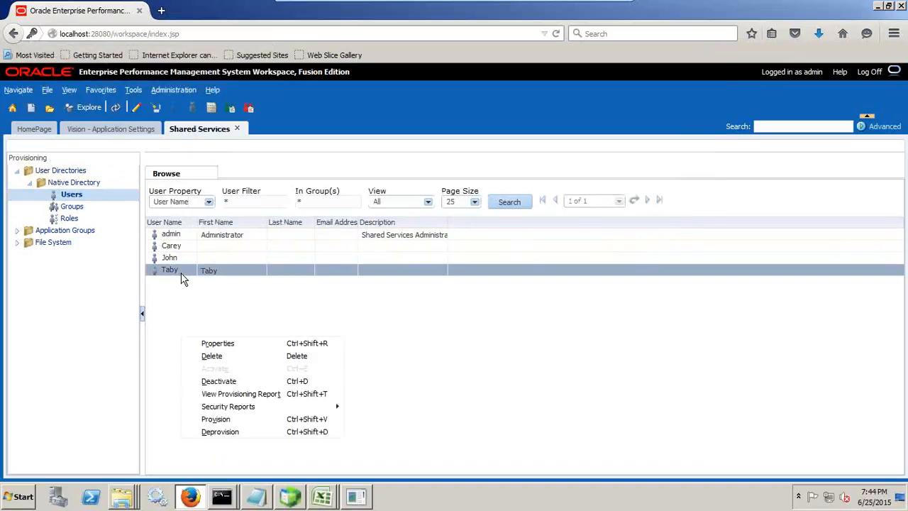
click(243, 424)
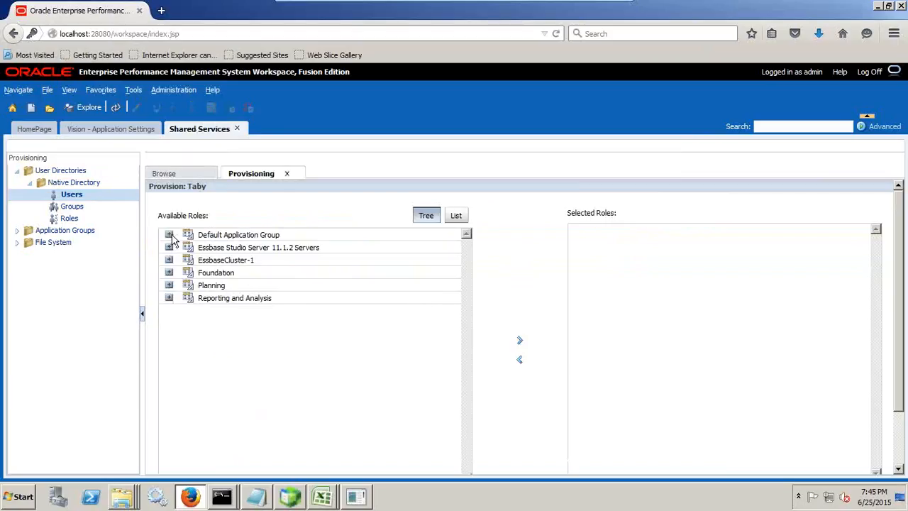
click(169, 286)
click(187, 297)
scroll(298, 337, down, 3)
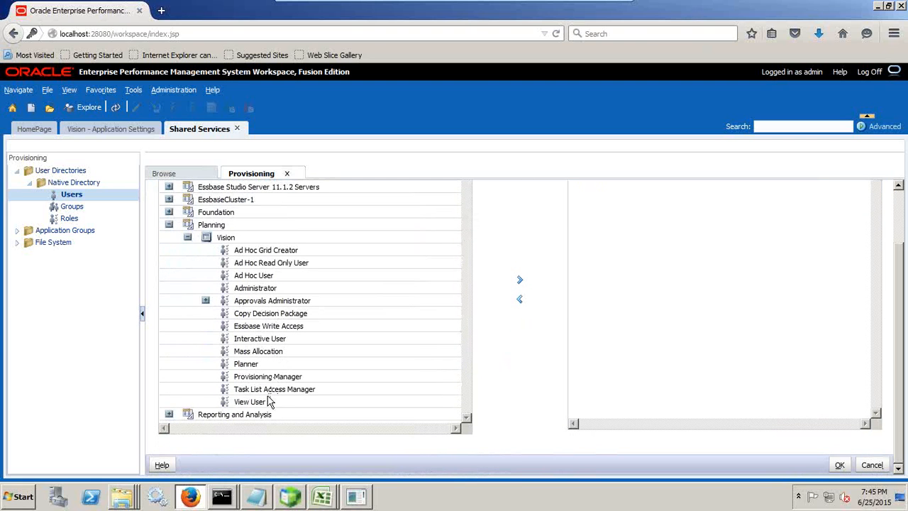
click(264, 366)
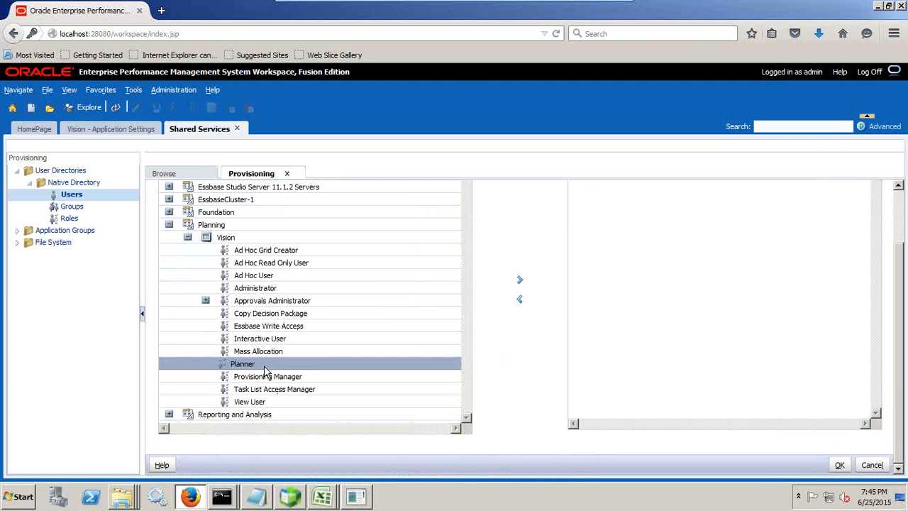
click(519, 280)
scroll(733, 309, down, 3)
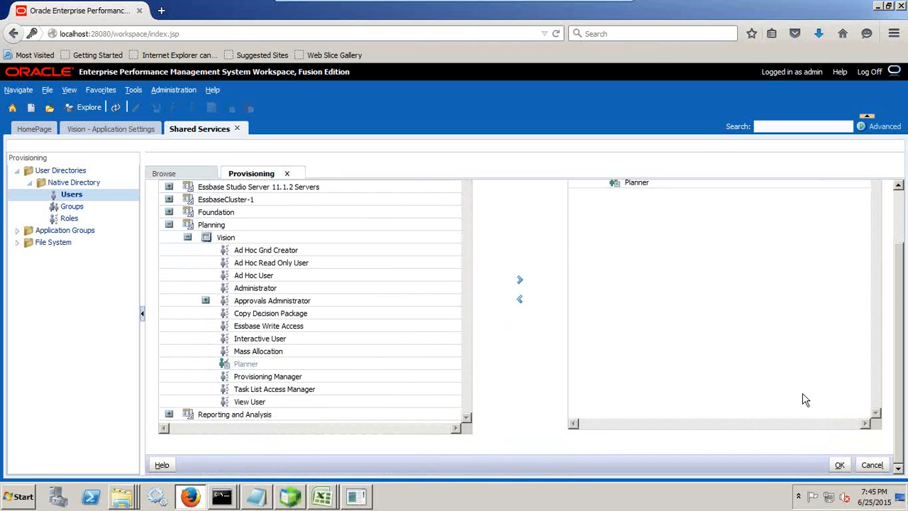
click(837, 462)
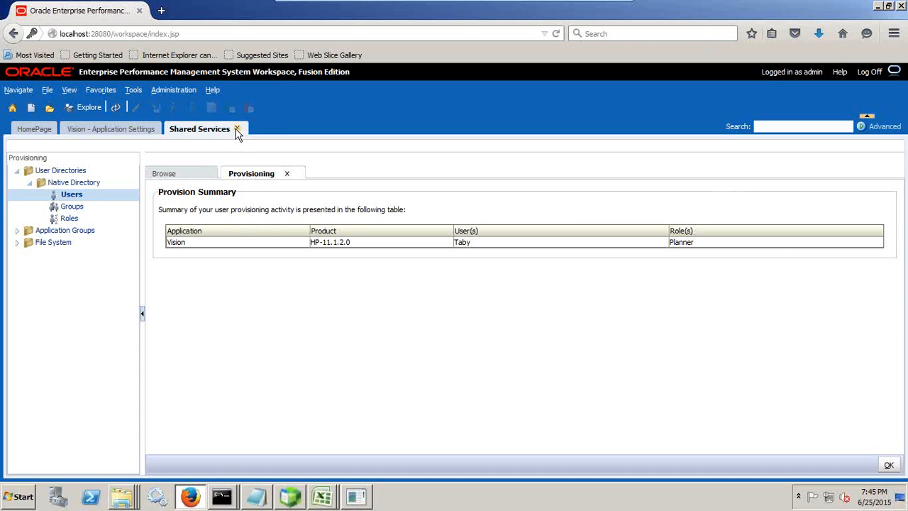
- Close the Shared Services and Vision tabs and log off the workspace
click(236, 130)
click(177, 128)
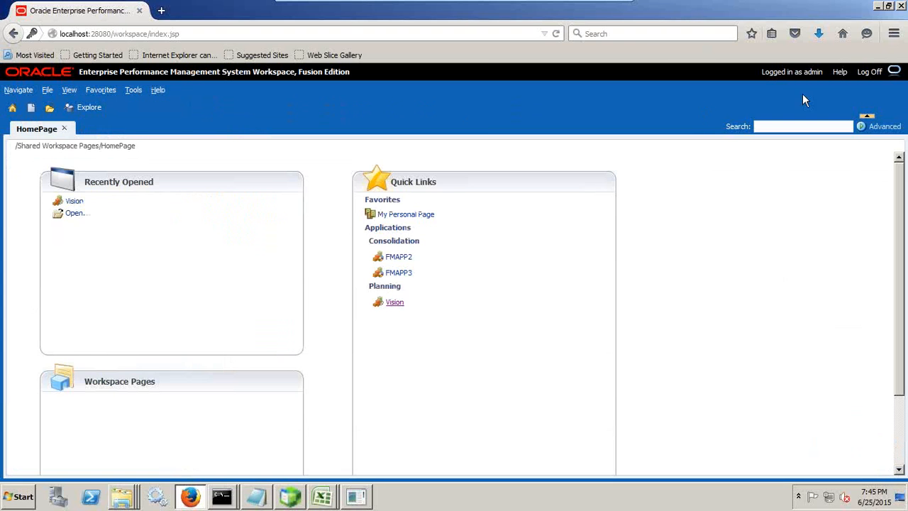
click(869, 71)
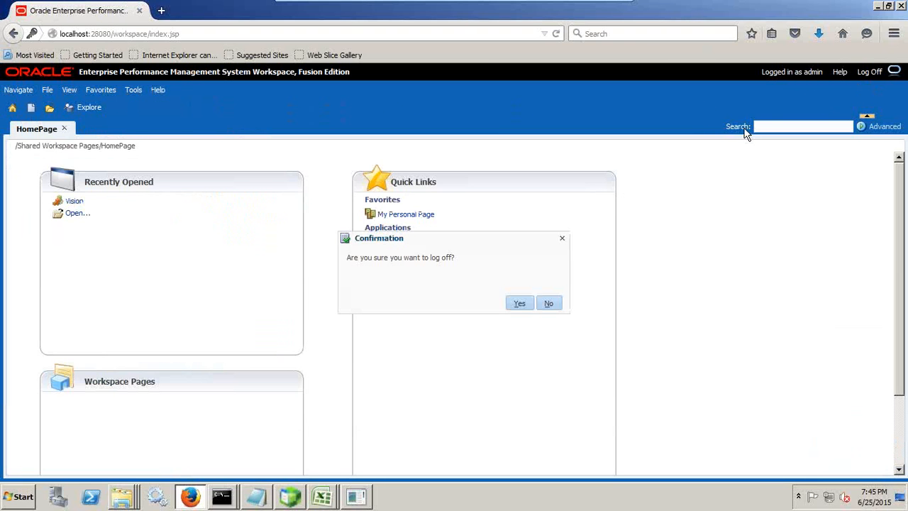
click(521, 302)
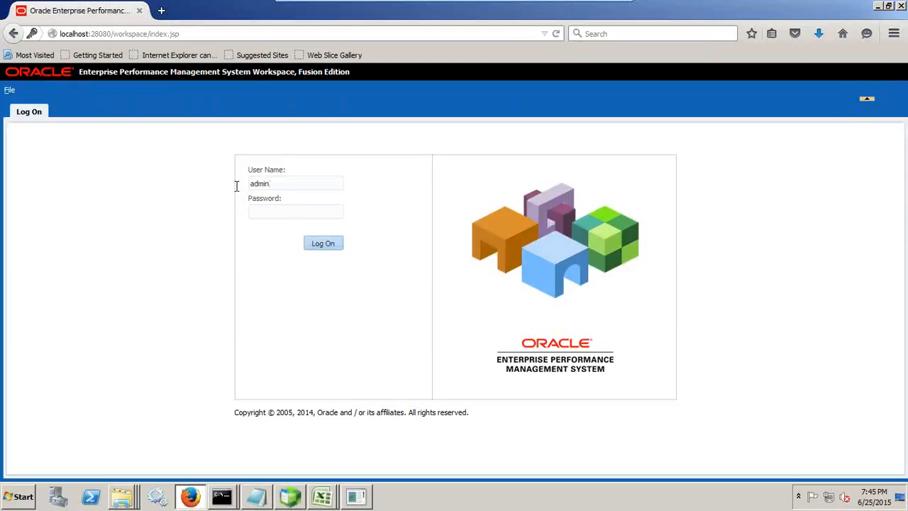
- Log on as Taby with the account password and open the Vision planning application
text(Taby)
key(Return)
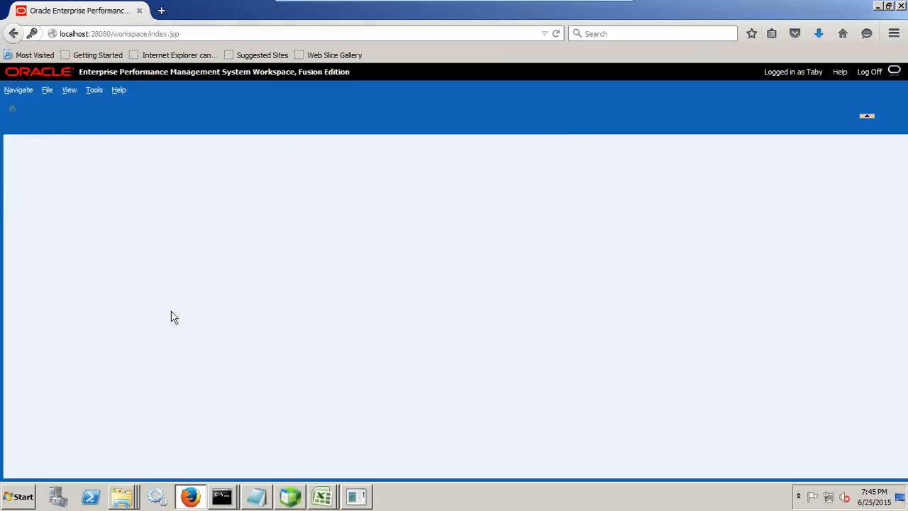
click(47, 91)
mouse_move(50, 108)
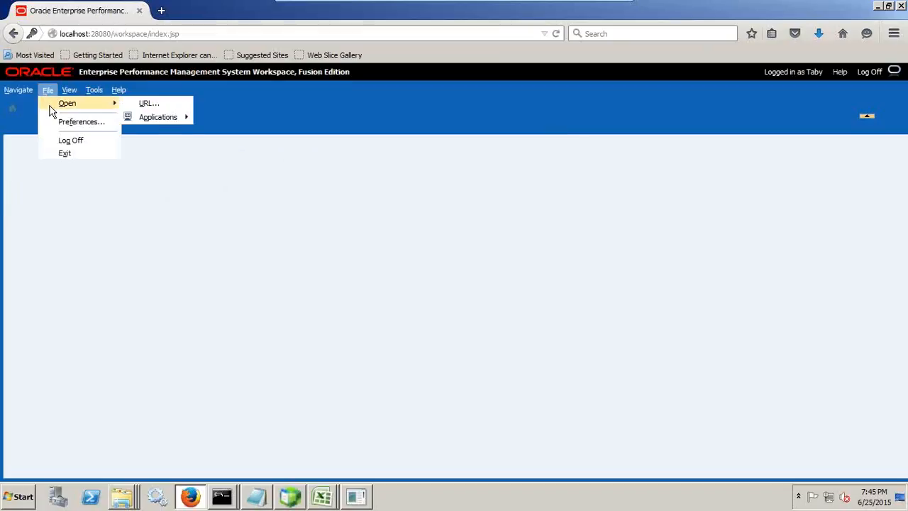
mouse_move(158, 118)
mouse_move(214, 122)
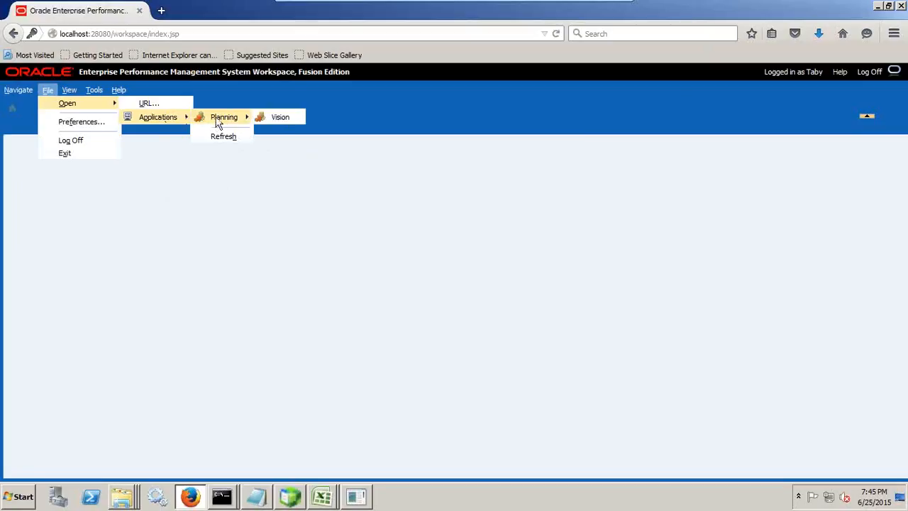
click(280, 117)
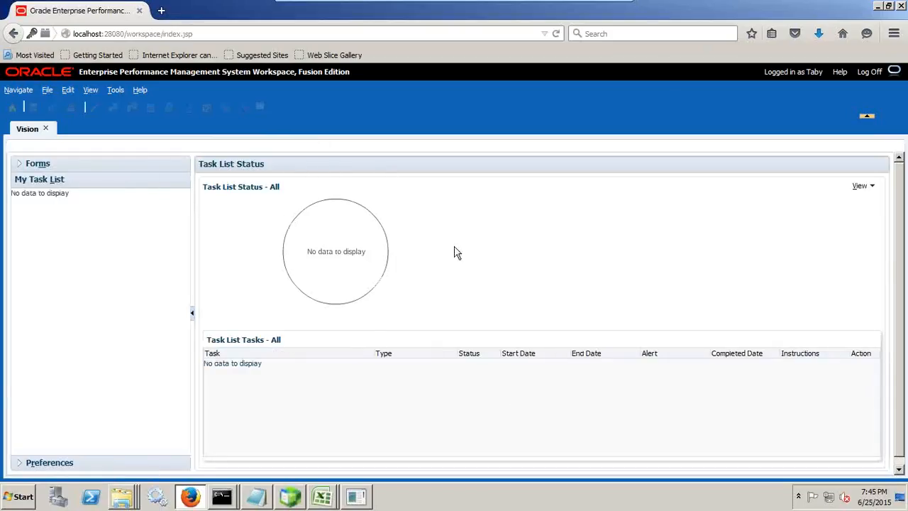
- Expand the Forms section to check the user's access, then log off
click(17, 169)
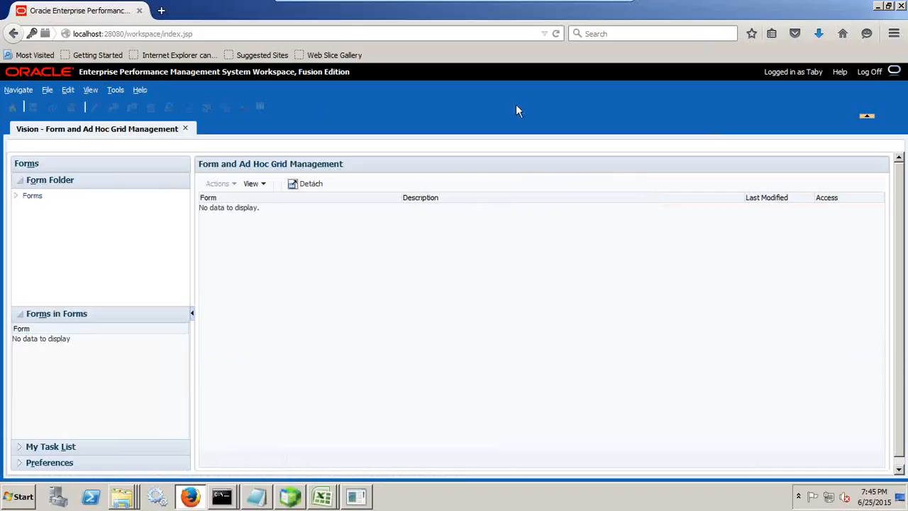
click(874, 73)
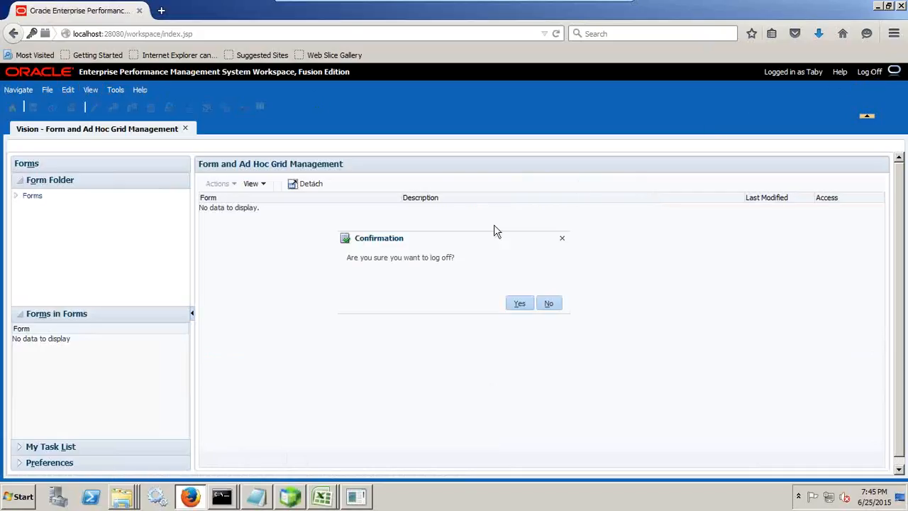
click(515, 303)
- Log back on as the administrator with the account password and open the Vision application
drag(276, 184, 222, 189)
text(Admini)
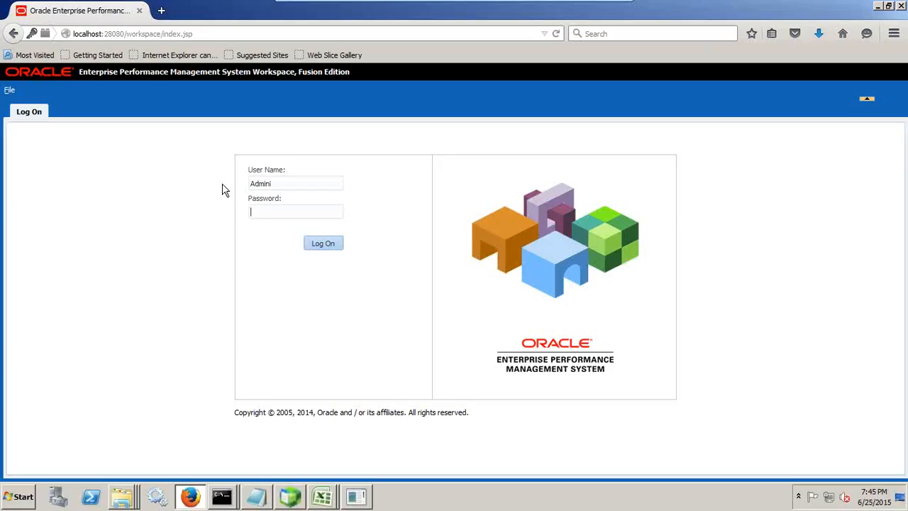
key(Return)
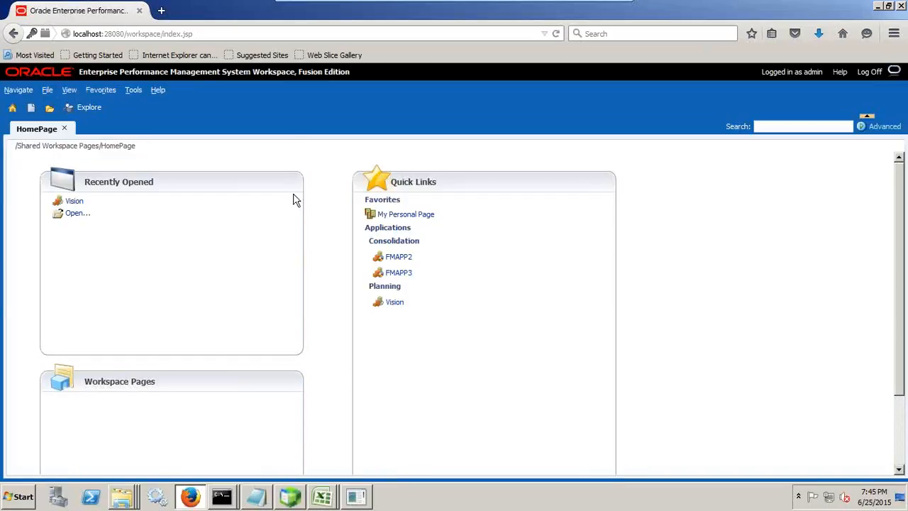
click(398, 302)
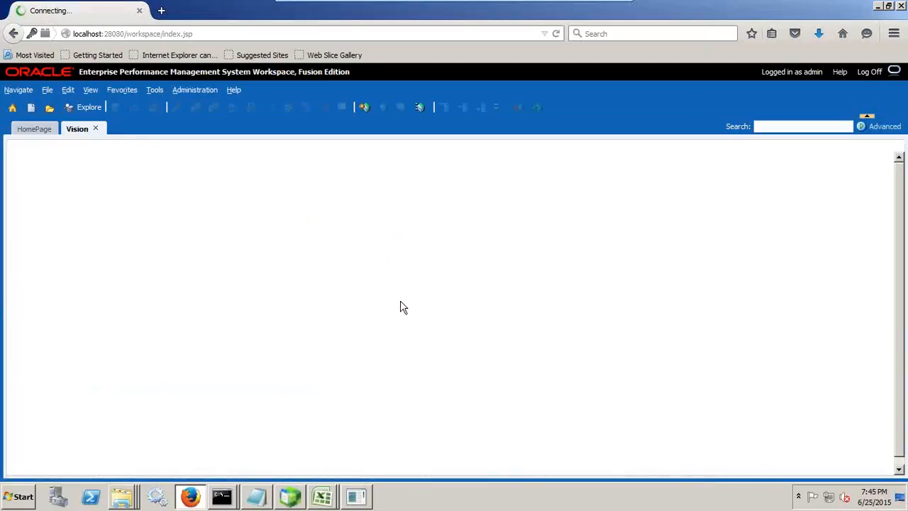
- Set Application Maintenance Mode to allow use by Administrators only and save the application settings
click(191, 95)
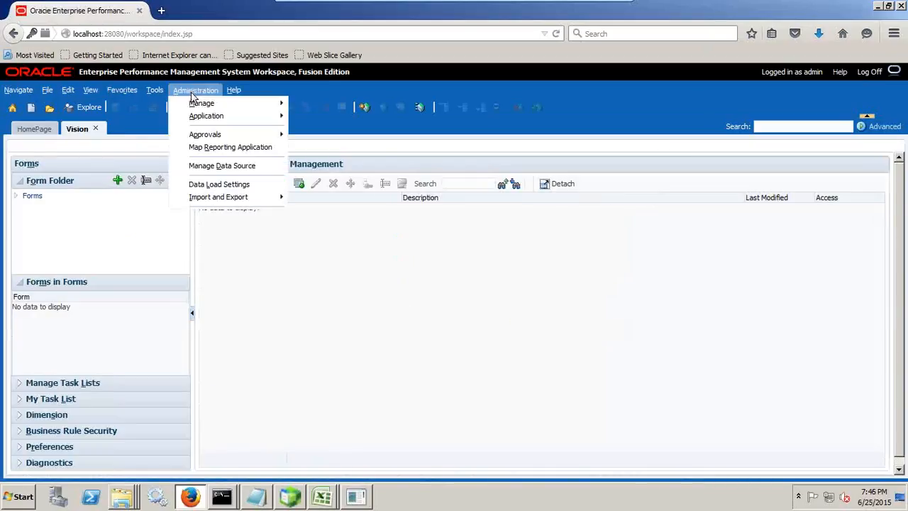
mouse_move(286, 122)
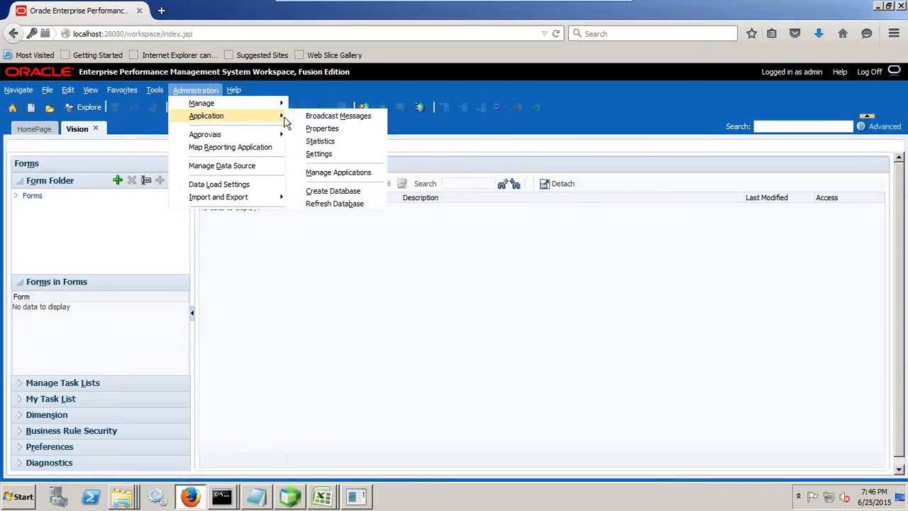
click(336, 154)
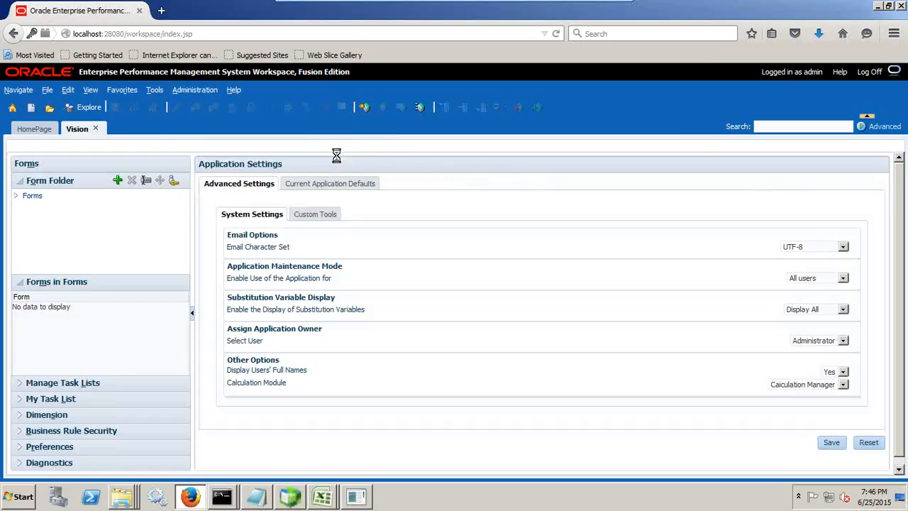
drag(242, 268, 342, 267)
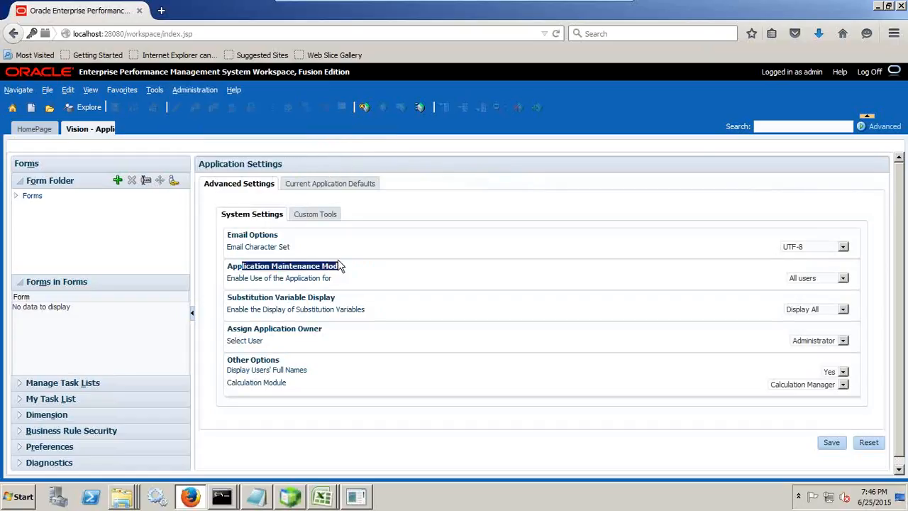
click(808, 280)
click(810, 297)
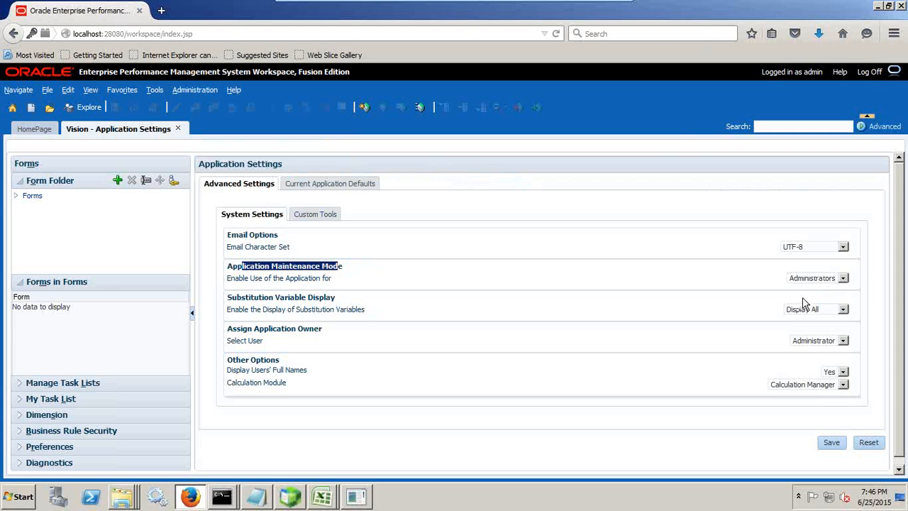
click(830, 444)
click(626, 331)
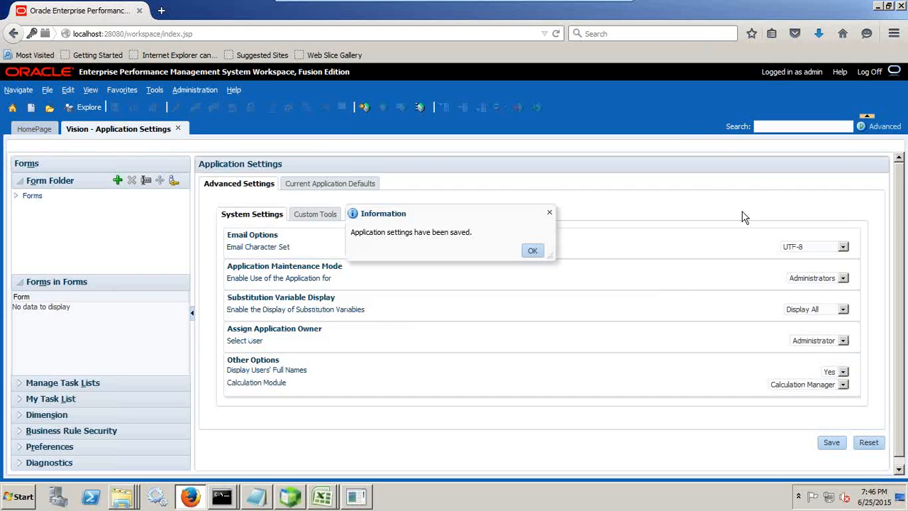
- Dismiss the save confirmation and log off from the workspace
click(532, 250)
click(868, 72)
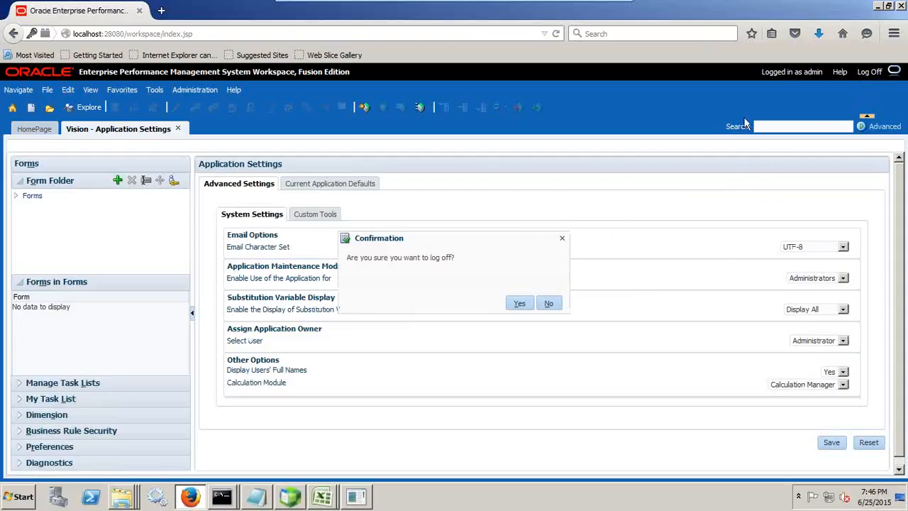
click(517, 303)
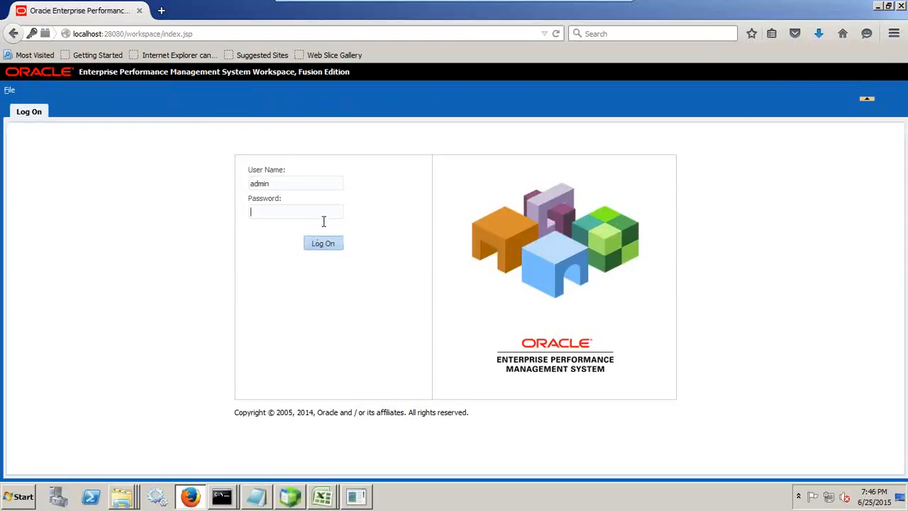
- Log on as Taby with the account password
drag(295, 186, 227, 189)
text(Tard)
key(Return)
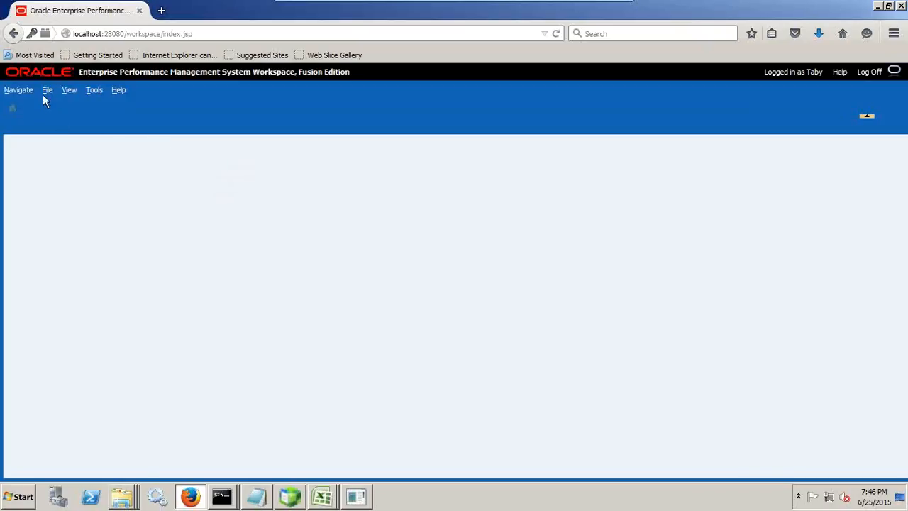
- Try to open the Vision application as Taby and read the message displayed in its tab
click(46, 90)
mouse_move(60, 104)
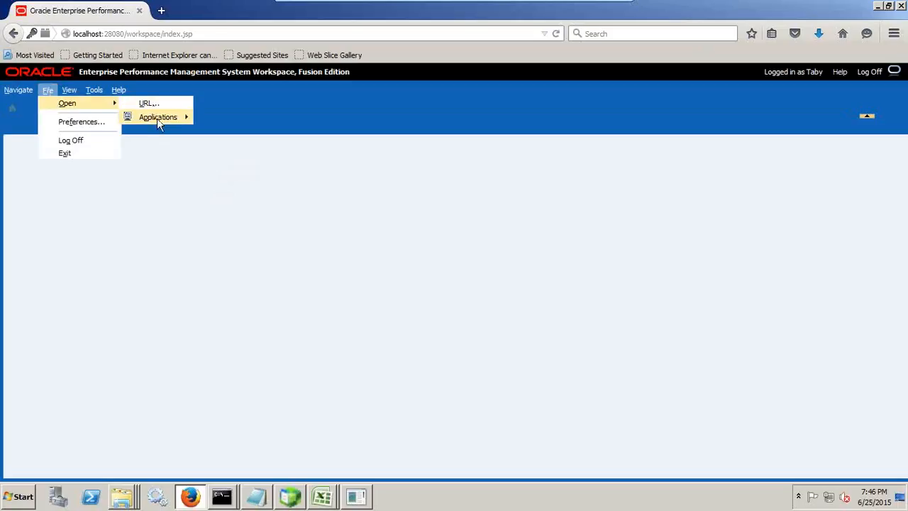
mouse_move(158, 117)
mouse_move(212, 117)
click(284, 118)
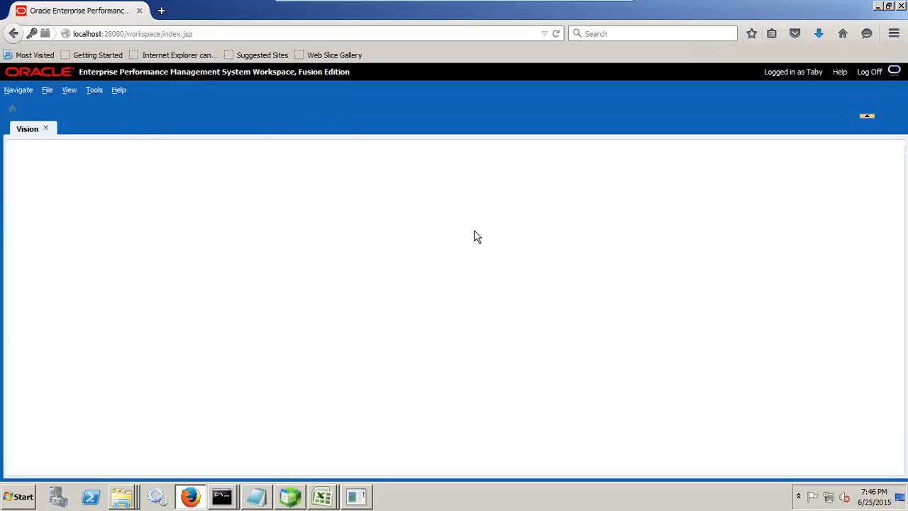
drag(10, 205, 198, 202)
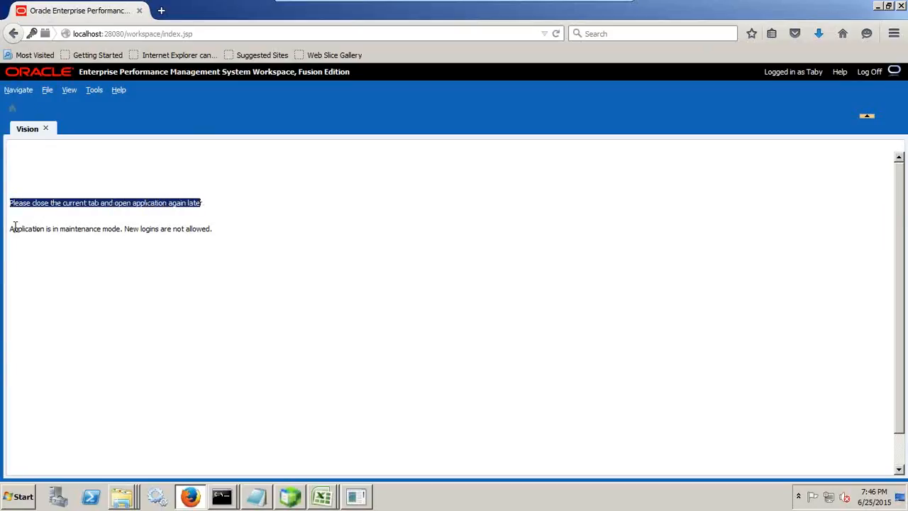
drag(15, 227, 206, 230)
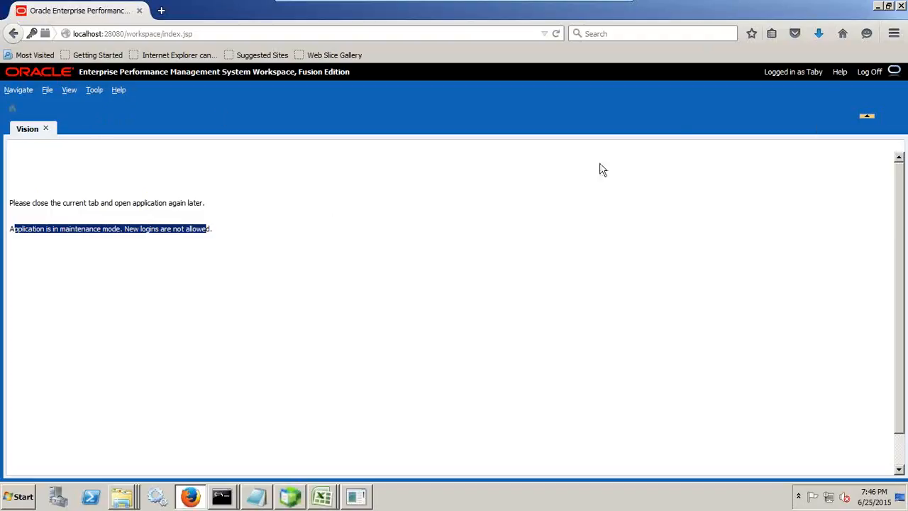
- Log off and open the planning1 utilities folder containing the MaintenanceMode script, then return to the browser
click(874, 75)
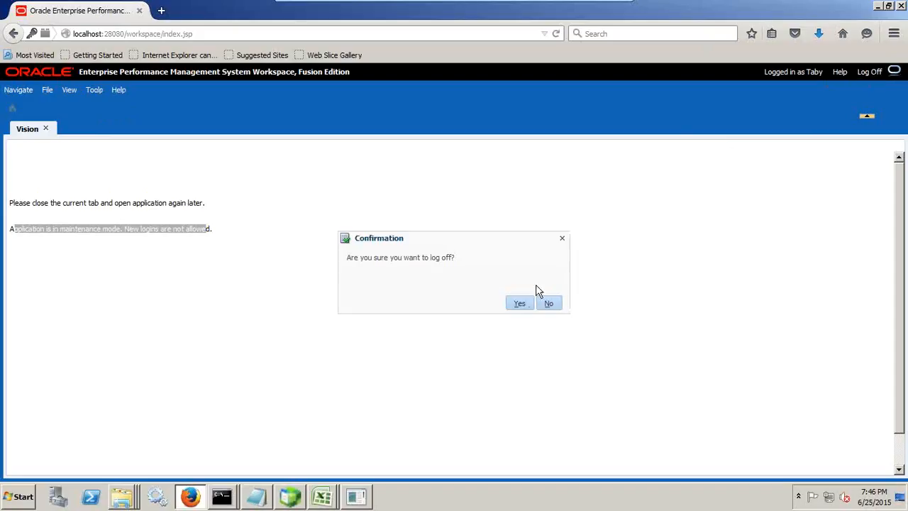
click(519, 304)
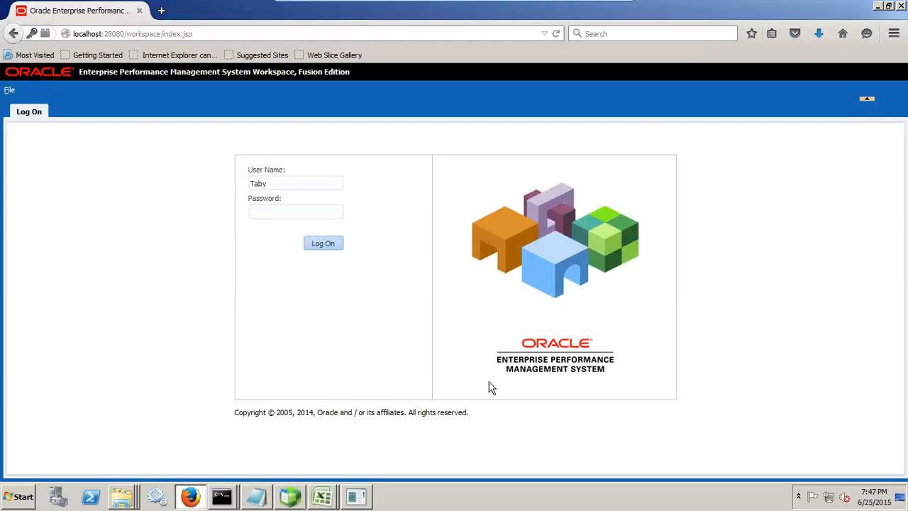
click(131, 488)
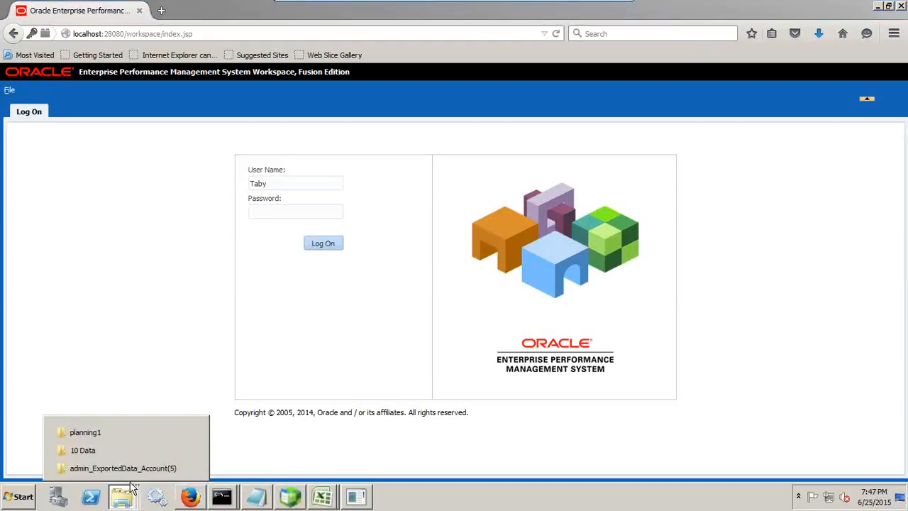
click(125, 437)
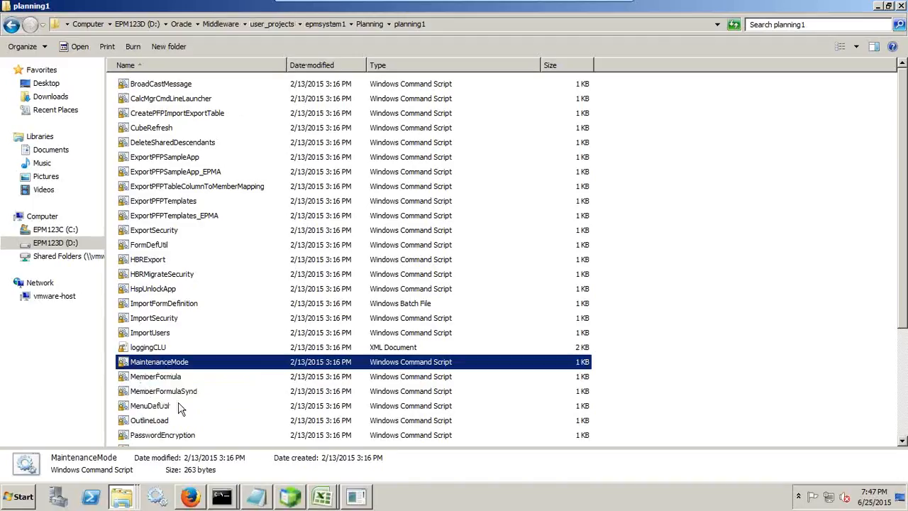
click(190, 497)
- Log on as Admin with the account password
drag(274, 184, 186, 186)
text(Admin)
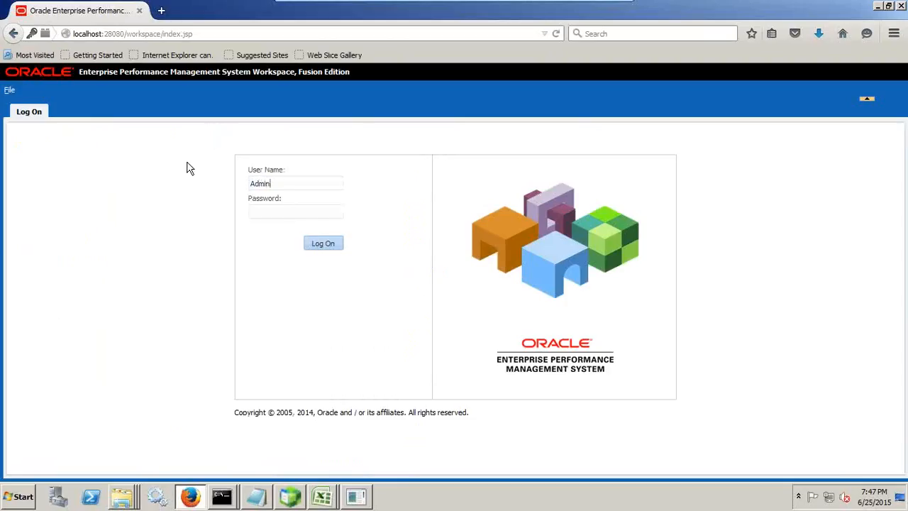
text(password)
key(Return)
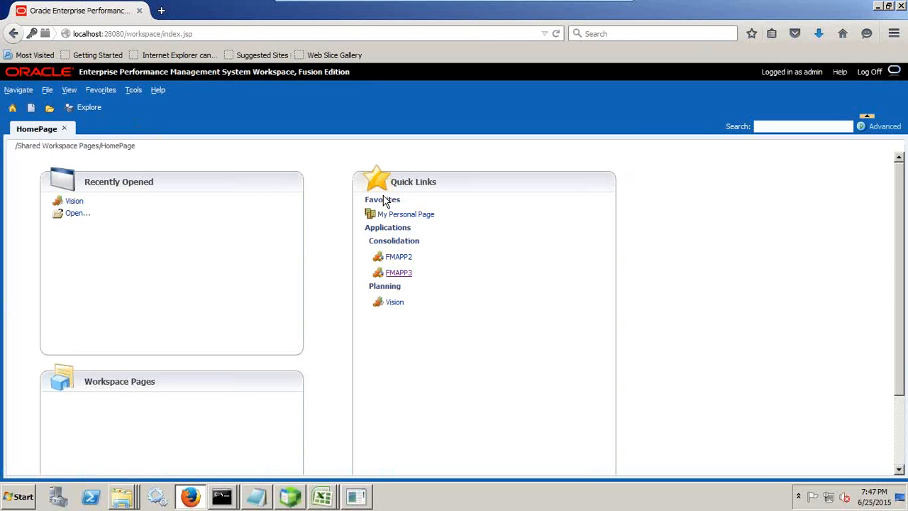
- Open the Vision application settings, set Application Maintenance Mode to All users, and save
click(400, 304)
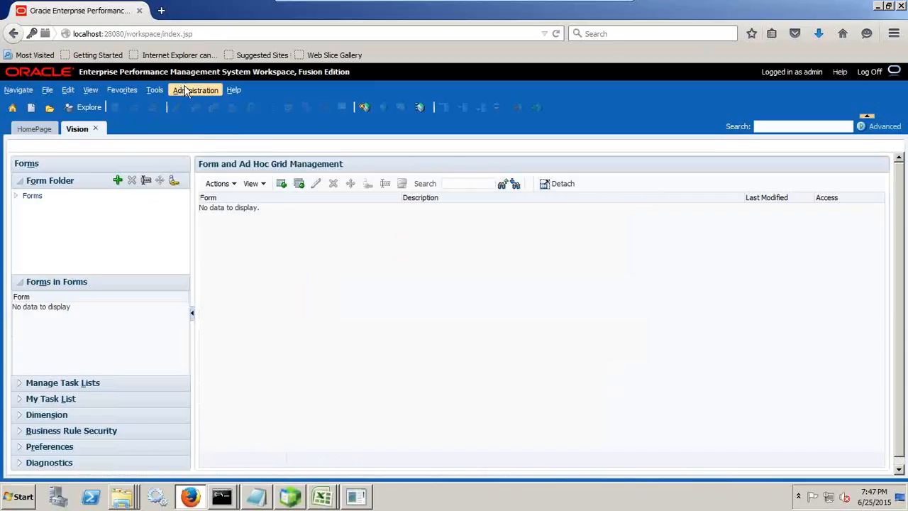
click(195, 90)
mouse_move(217, 117)
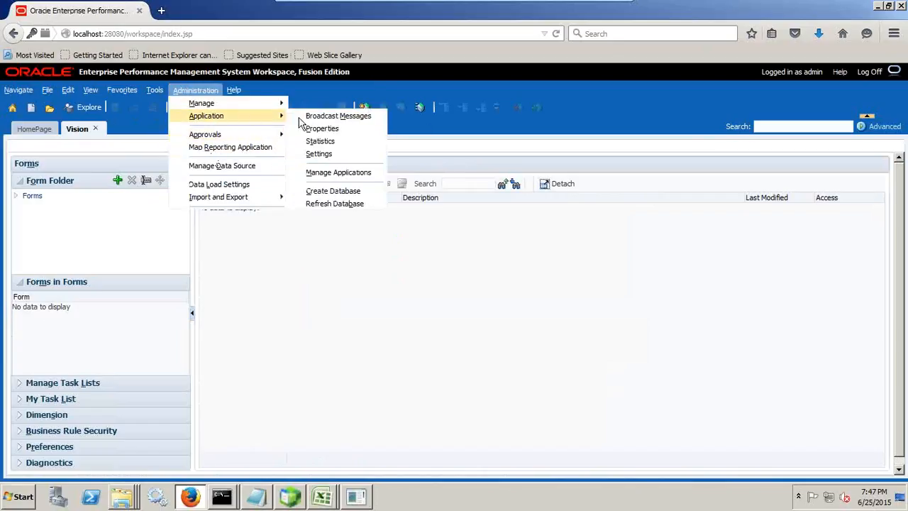
click(334, 155)
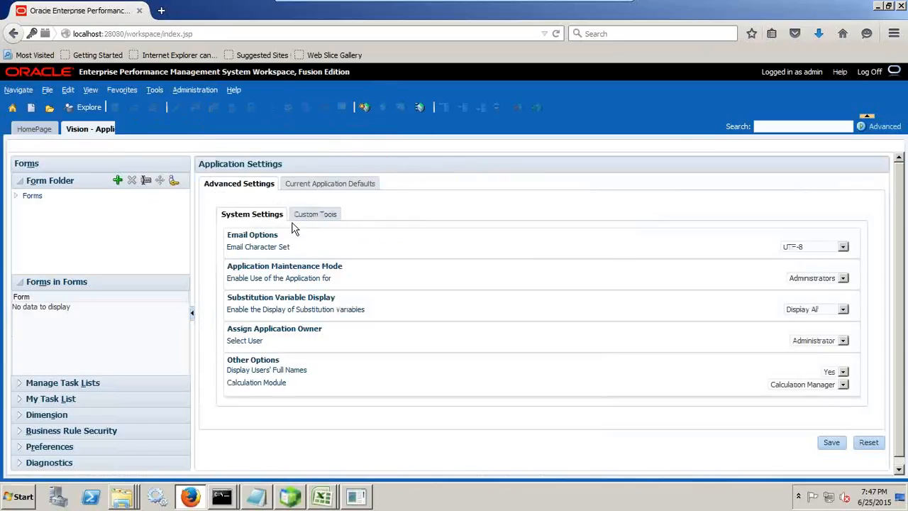
click(809, 277)
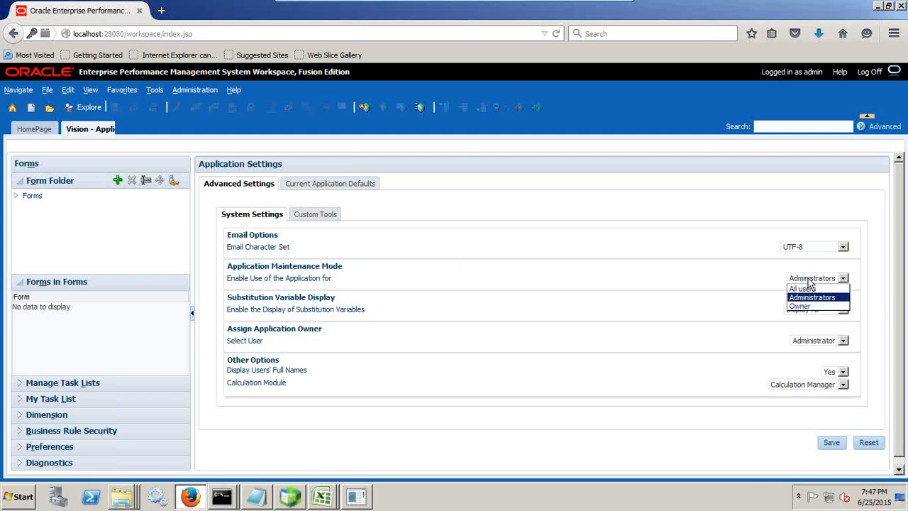
click(805, 289)
click(831, 442)
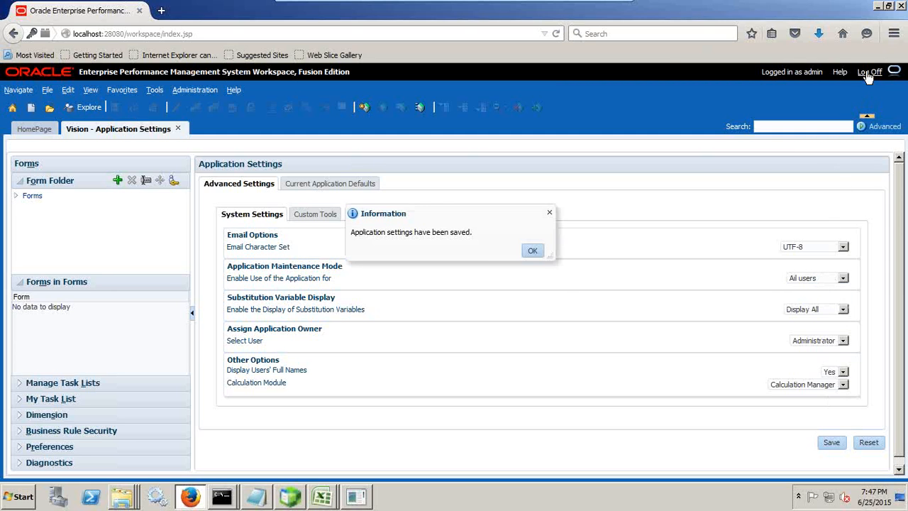
- Log off and log back on as Taby with the account password
click(868, 73)
click(518, 304)
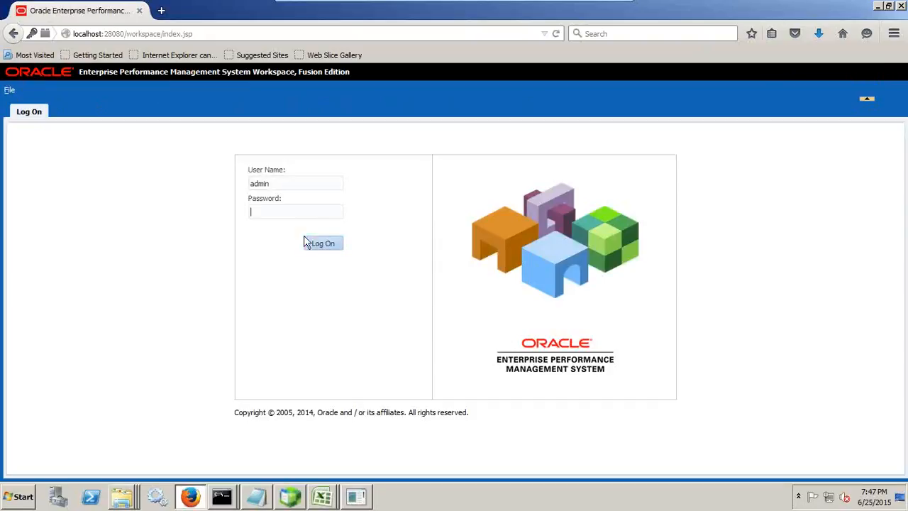
drag(280, 183, 158, 176)
text(Taby)
key(Tab)
text(password)
key(Return)
- Open the Vision planning application as Taby
click(47, 90)
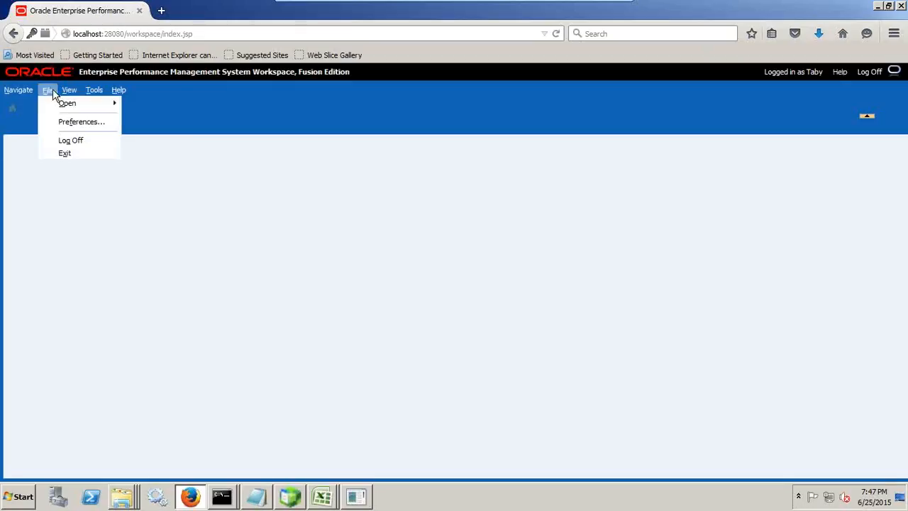
mouse_move(64, 104)
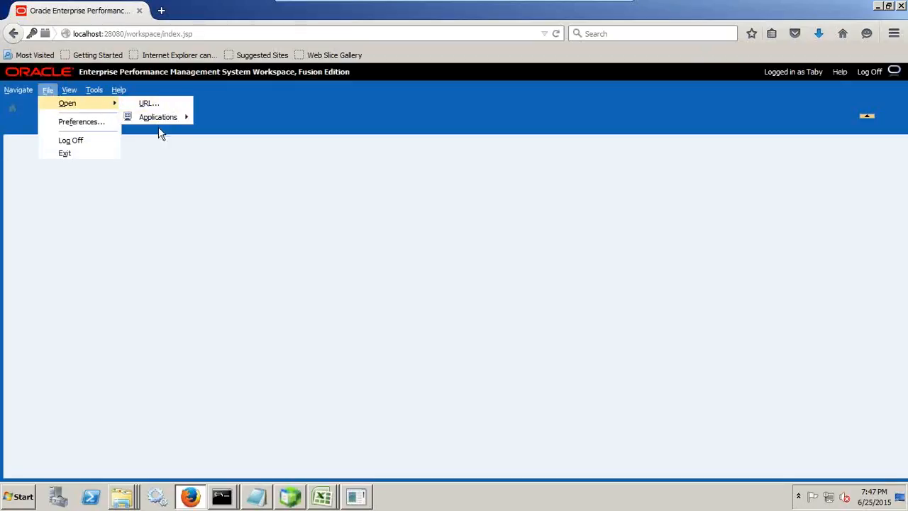
mouse_move(165, 118)
mouse_move(216, 119)
click(275, 117)
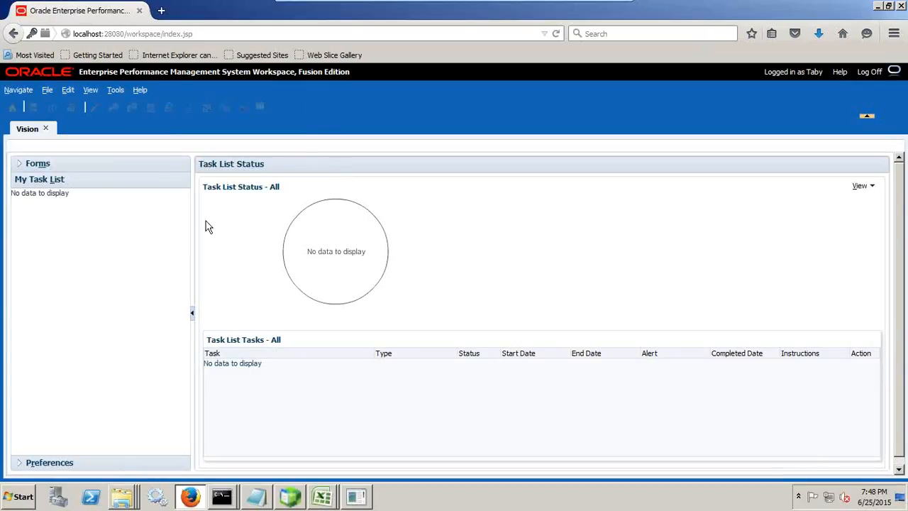
- Switch to the Administrator command prompt window, minimizing the other command window
click(218, 495)
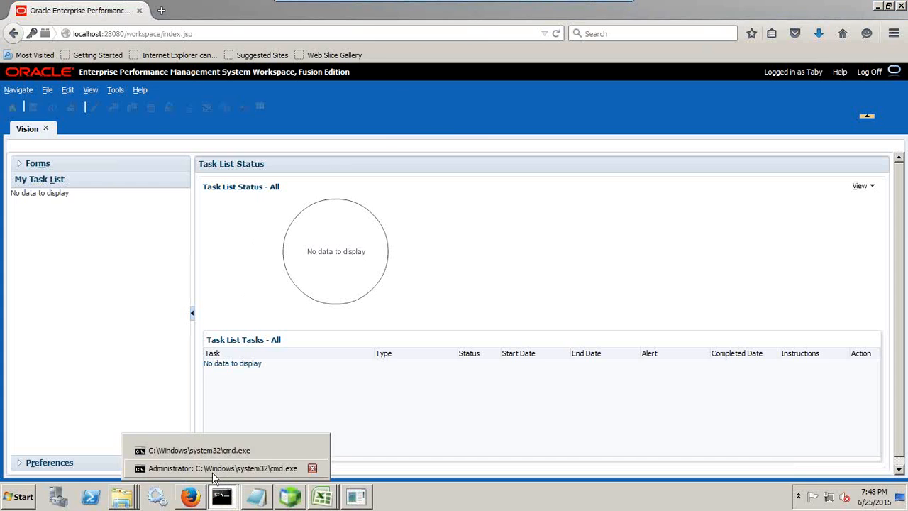
click(205, 450)
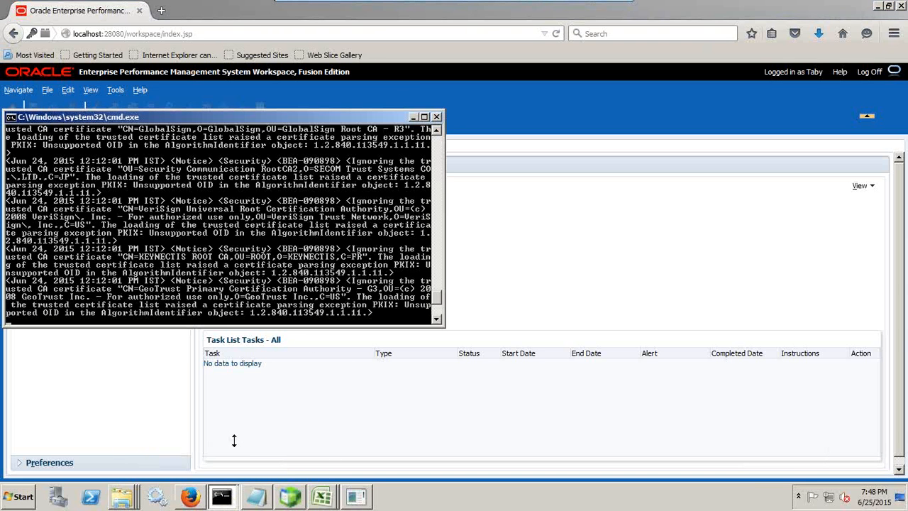
click(414, 118)
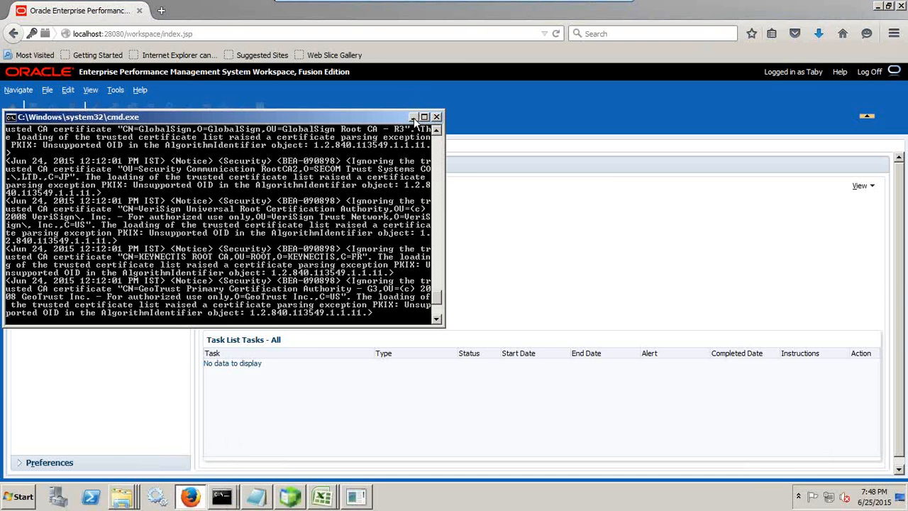
click(220, 495)
click(213, 467)
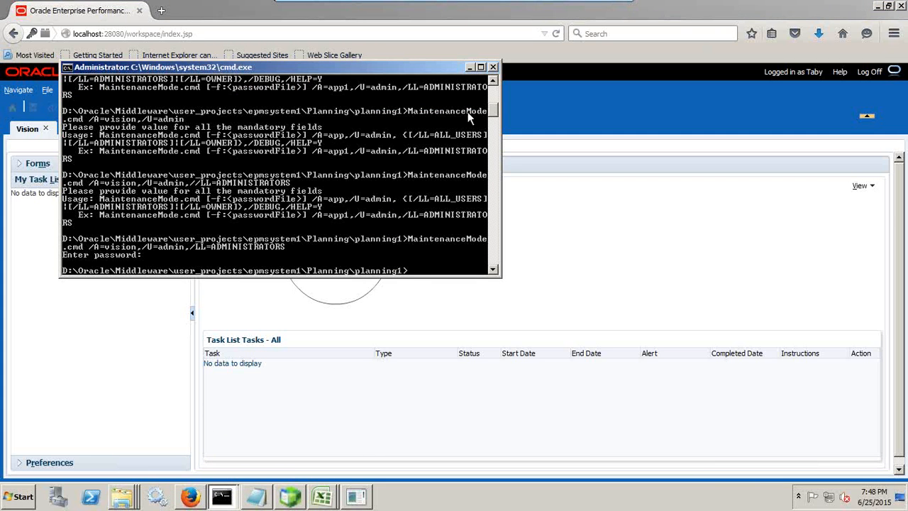
- Try to clear the command prompt screen with clear and cl scr
text(clear)
key(Return)
text(cl sc)
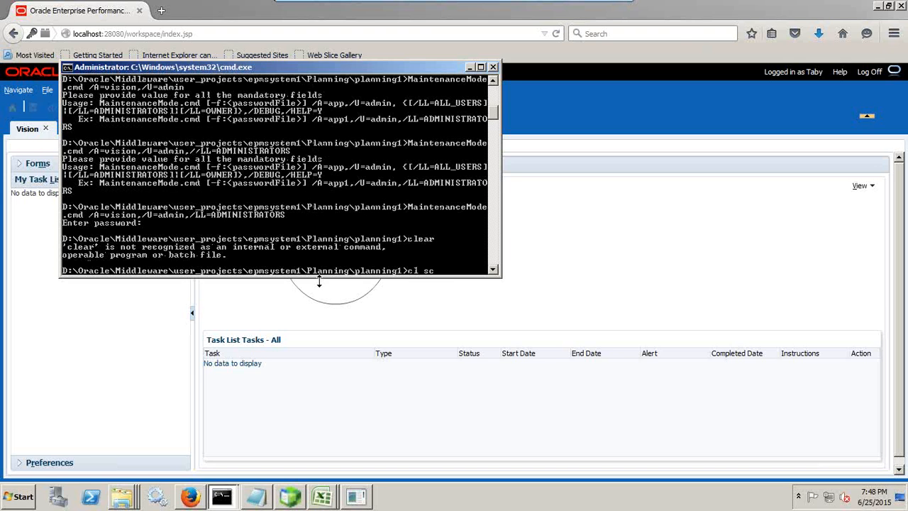
text(r)
key(Return)
- Run MaintenanceMode.cmd without arguments to display its usage
text(Main)
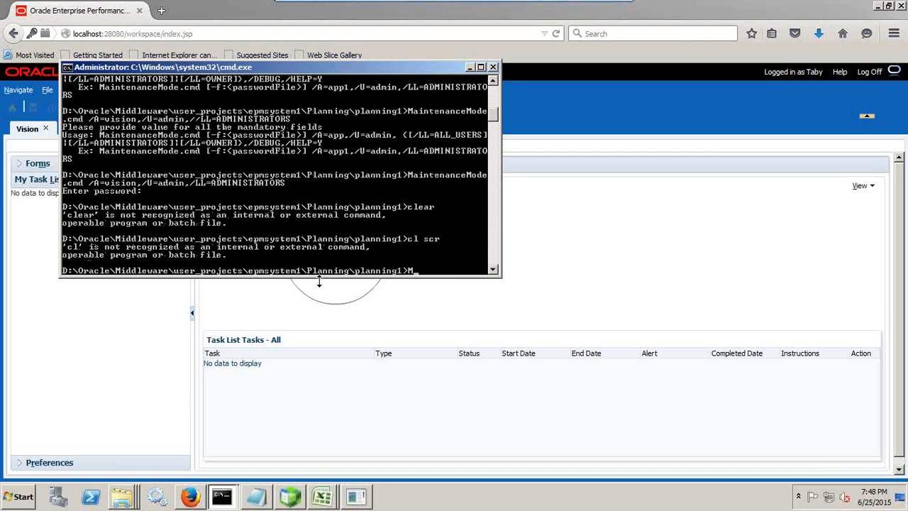
key(Tab)
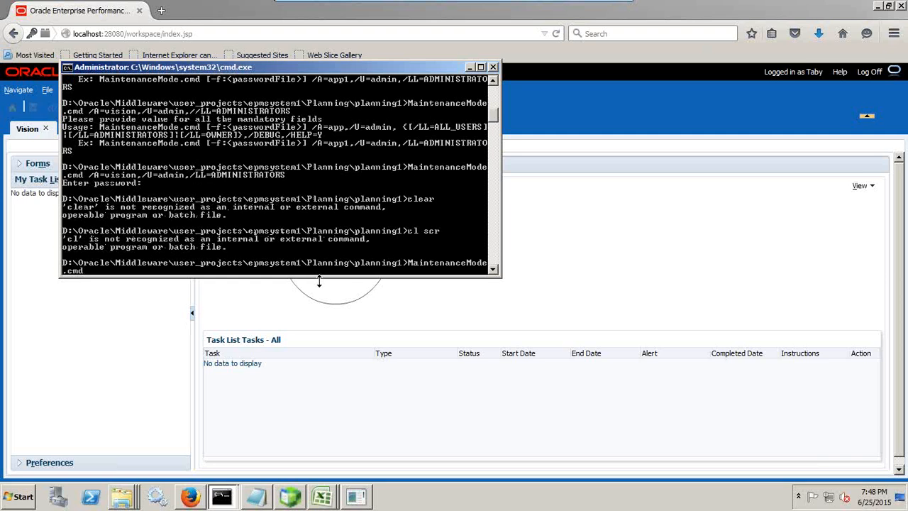
key(Return)
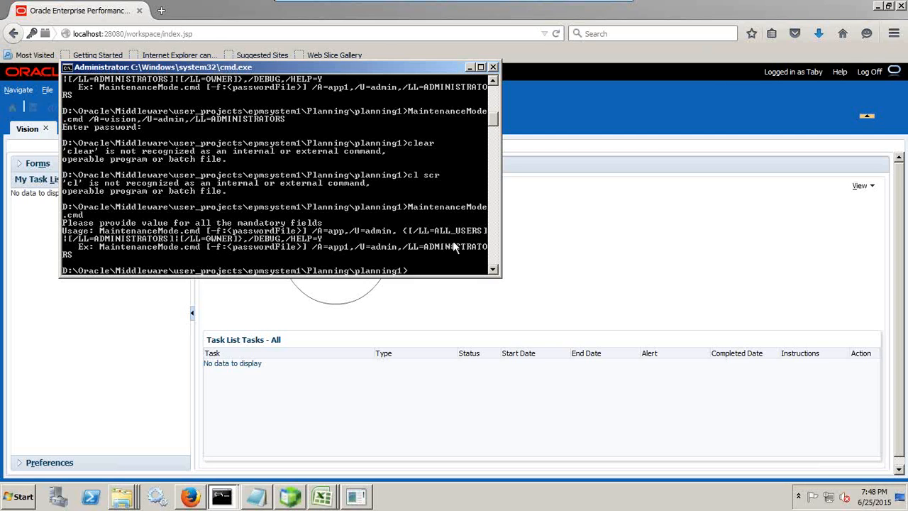
- Return to the browser and log off from the workspace
click(559, 140)
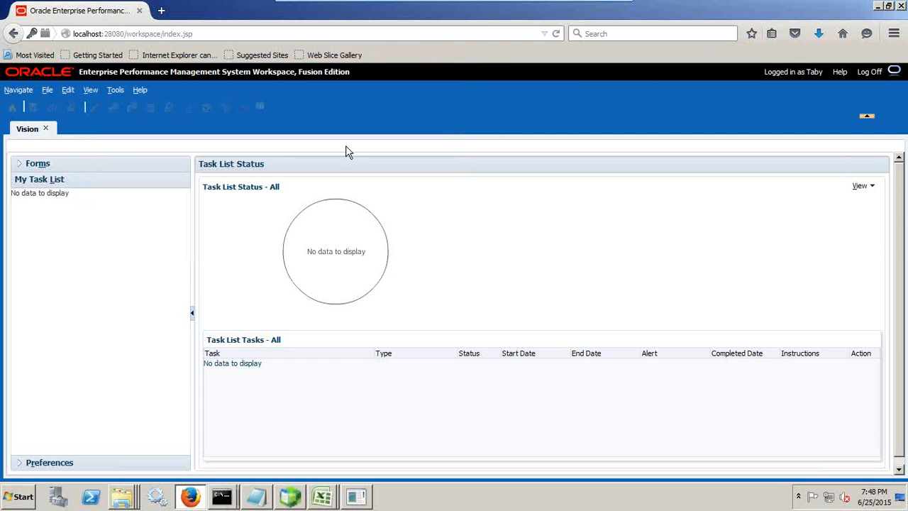
click(871, 71)
click(519, 304)
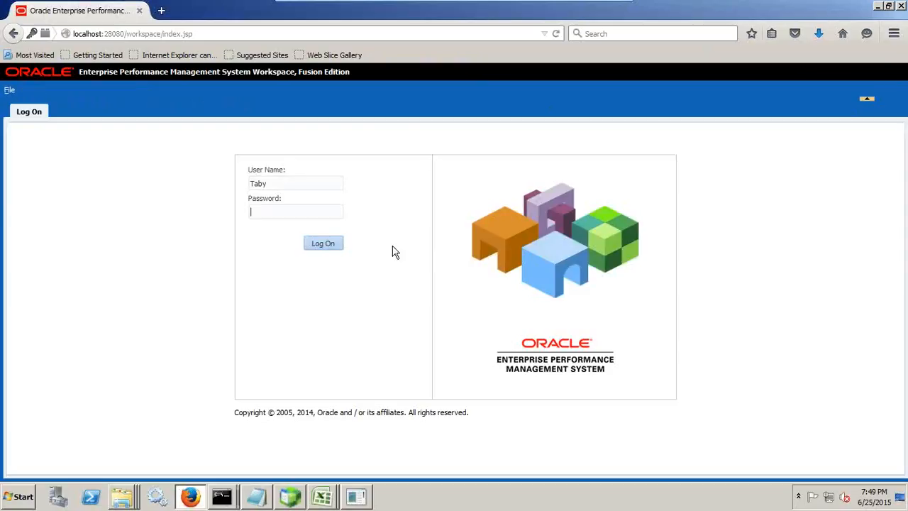
- Log on as the administrator with the account password
text(Admini)
key(Tab)
text(welcome1)
key(Return)
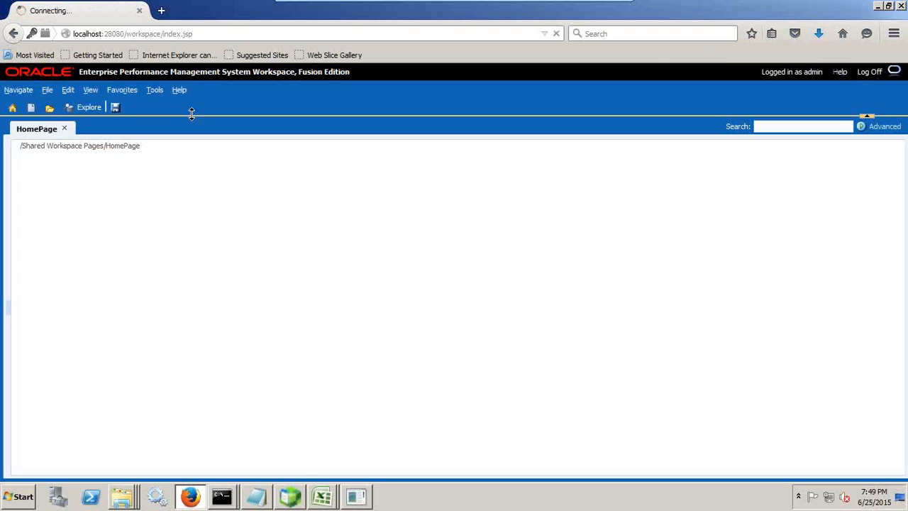
- Open the Vision planning application and go to its application settings
click(389, 303)
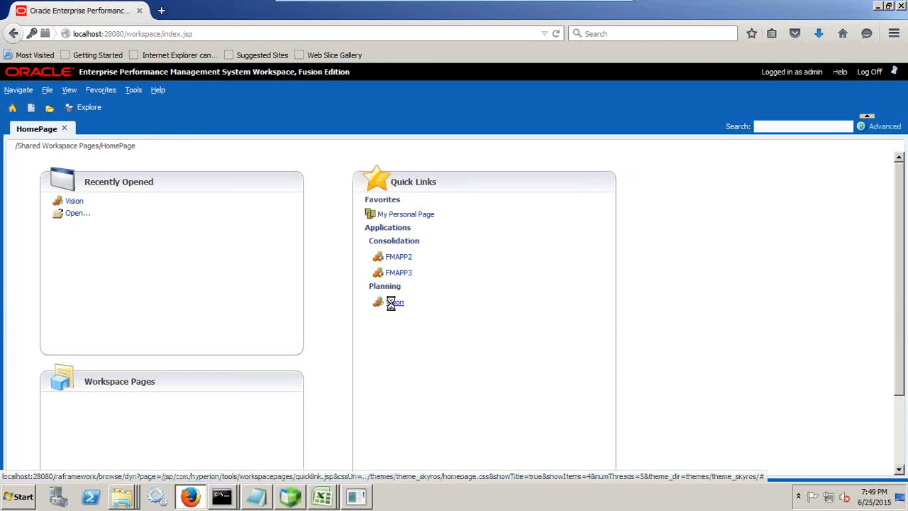
click(195, 90)
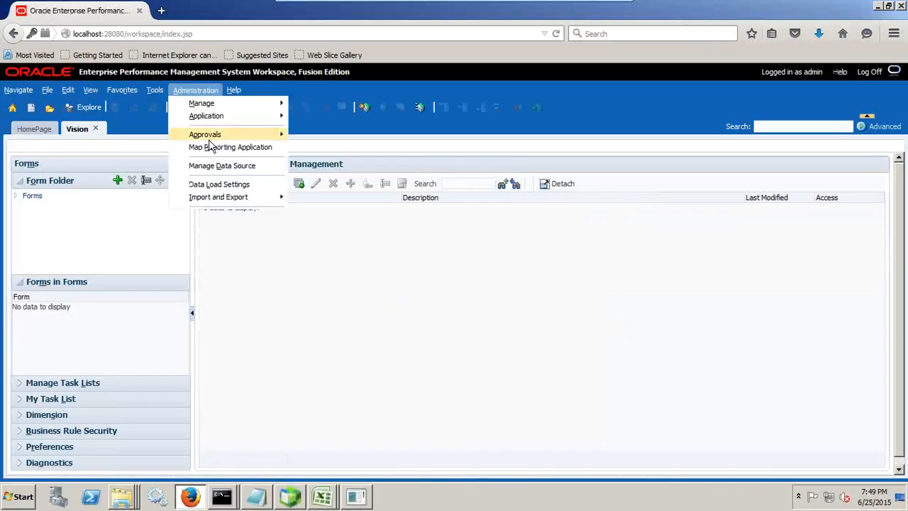
mouse_move(219, 117)
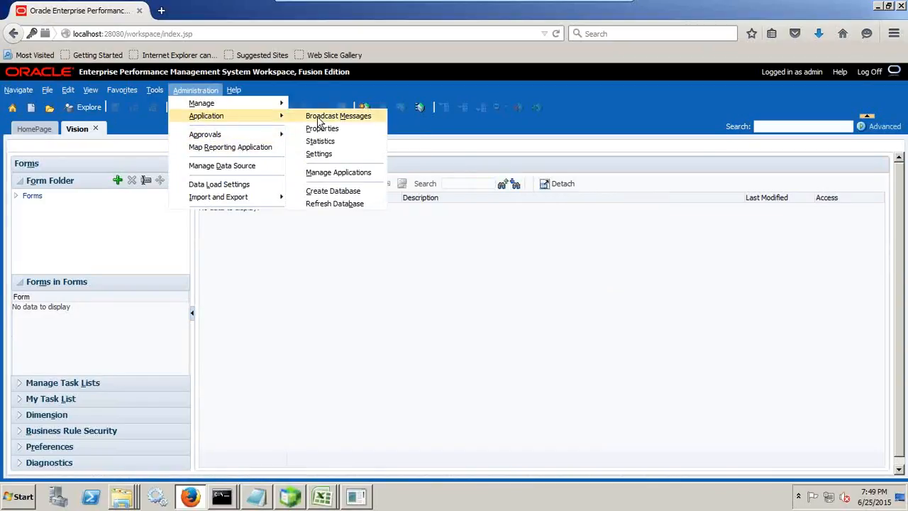
click(347, 153)
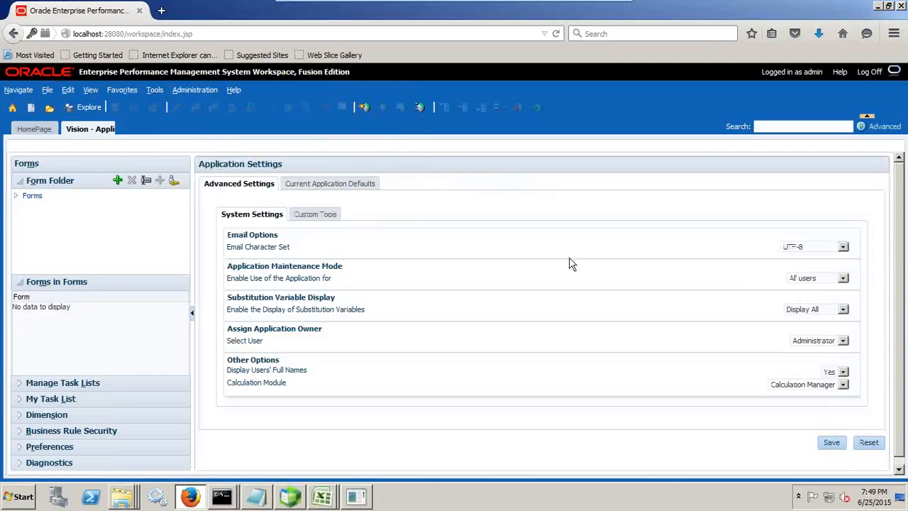
- Review the application maintenance mode options and switch to the administrator command prompt window
click(813, 283)
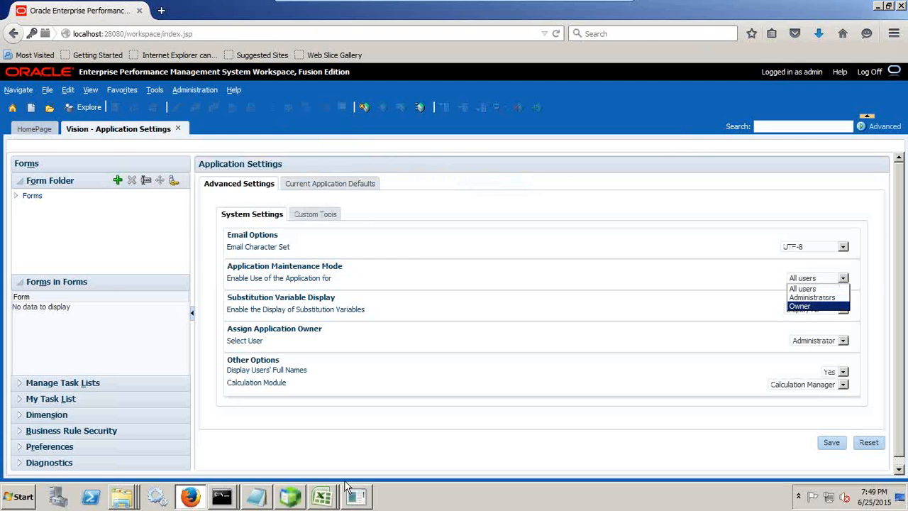
click(234, 500)
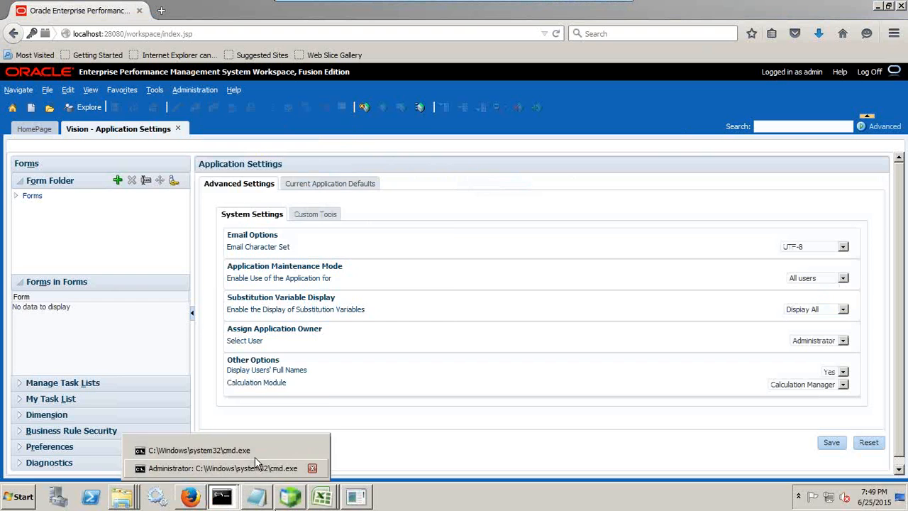
click(255, 453)
click(221, 498)
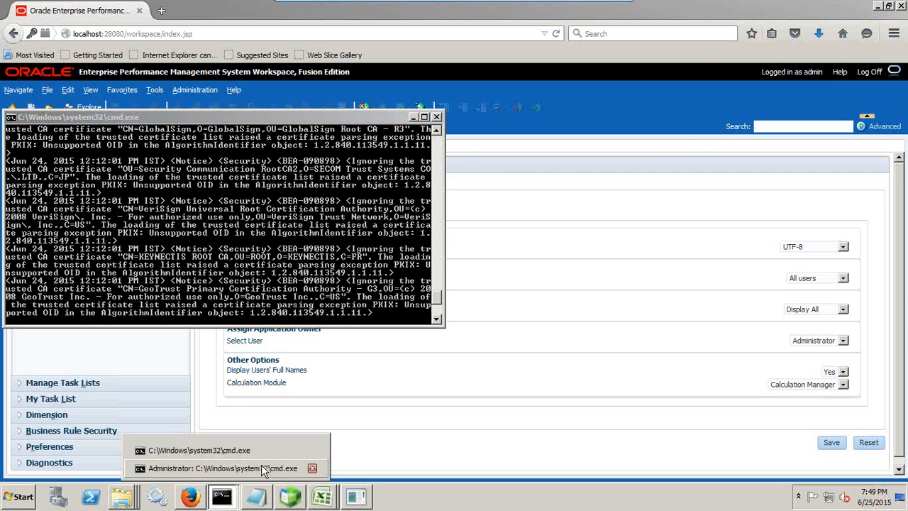
click(262, 465)
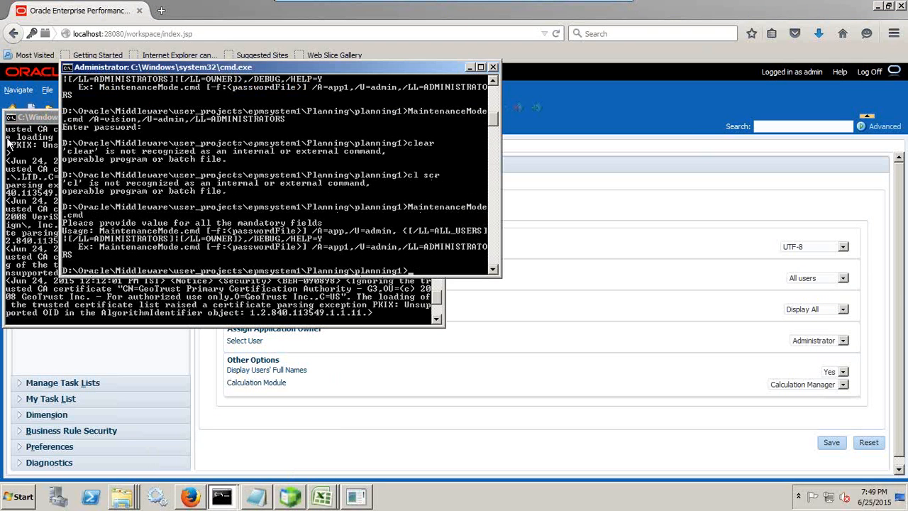
click(24, 119)
click(413, 116)
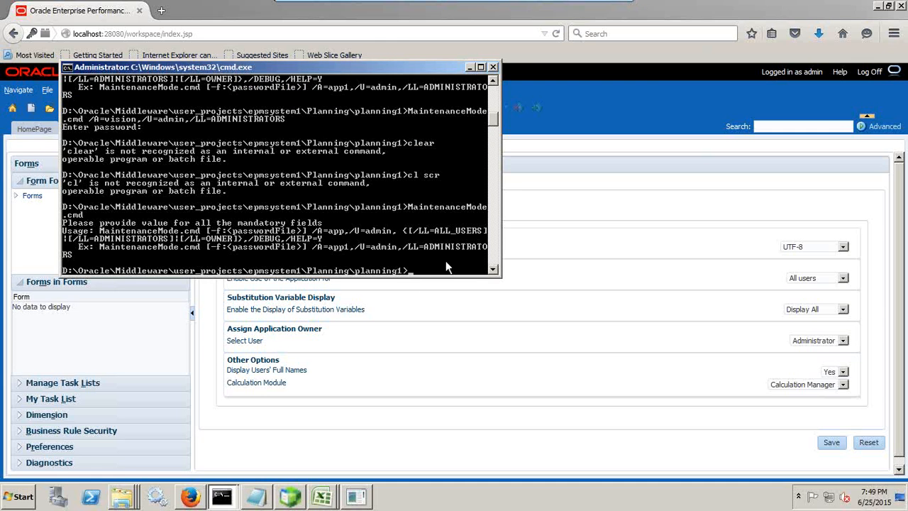
- Try to run MaintenanceMode.cmd with /A=vision,/U=admin,/L=ALL_USERS
key(Up)
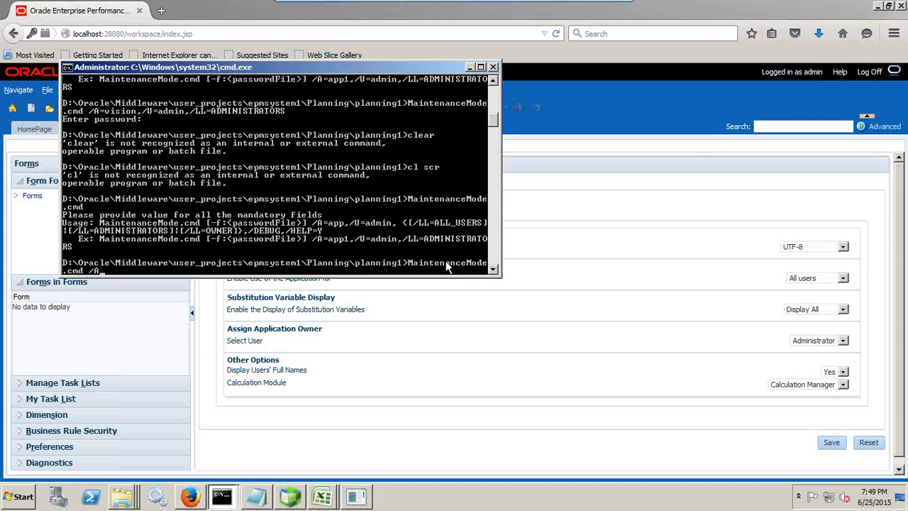
text(/A=sau)
key(BackSpace)
key(BackSpace)
key(BackSpace)
key(BackSpace)
key(BackSpace)
text(vision,/U=admin,/L=)
text(A)
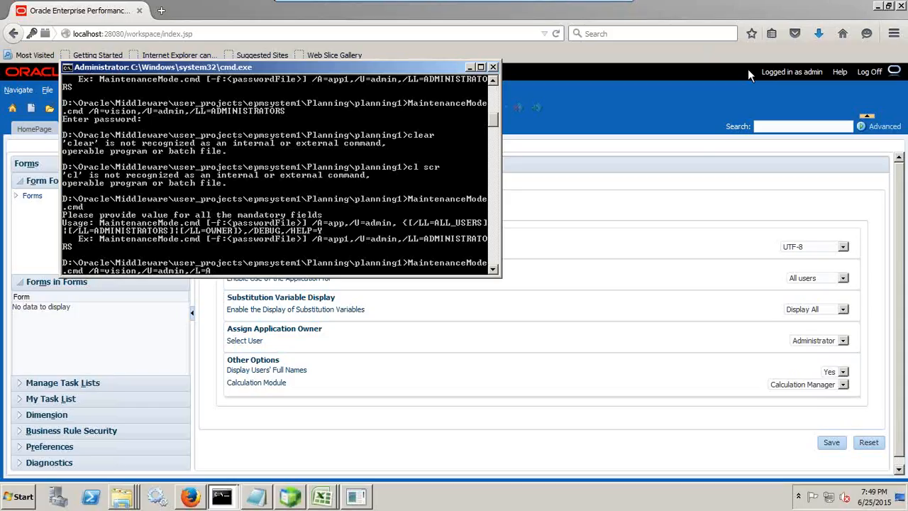
text(LL_USERS)
key(Return)
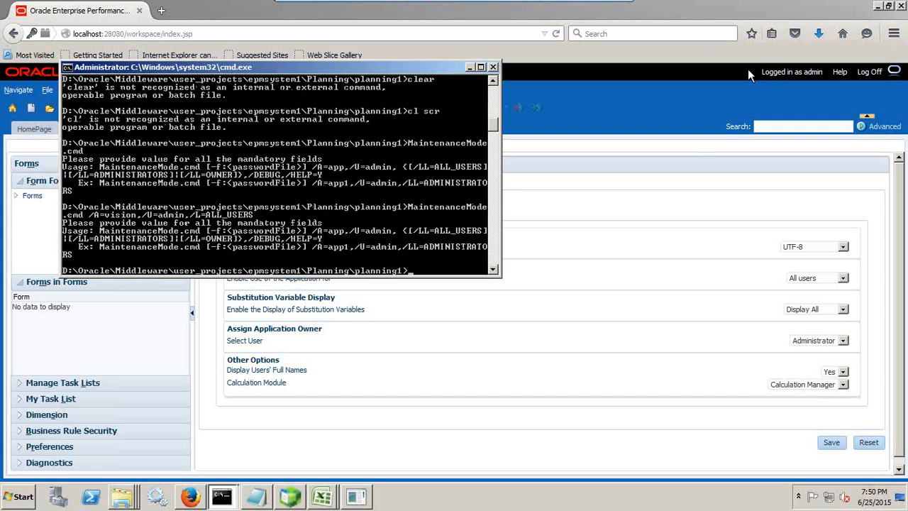
- Rerun MaintenanceMode.cmd with /A=vision,/U=admin,/LL=ALL_USERS and answer the password prompt
key(Up)
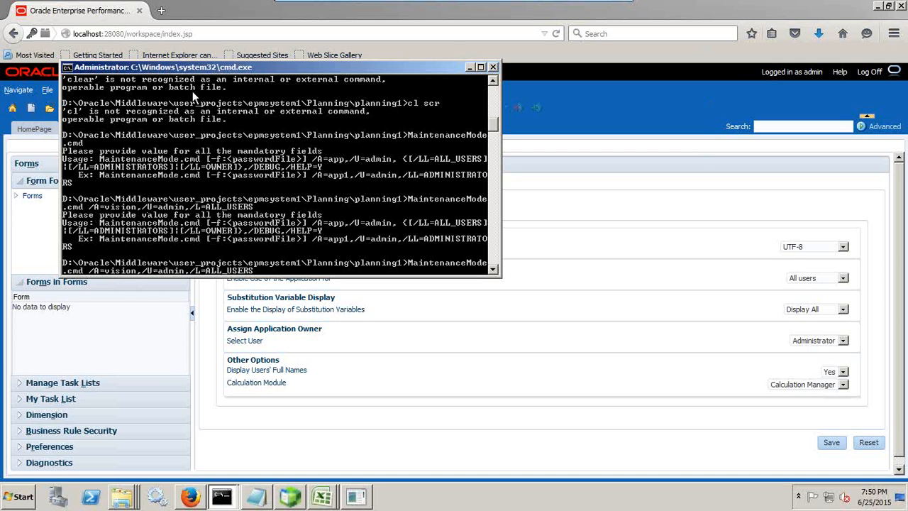
drag(202, 74, 318, 128)
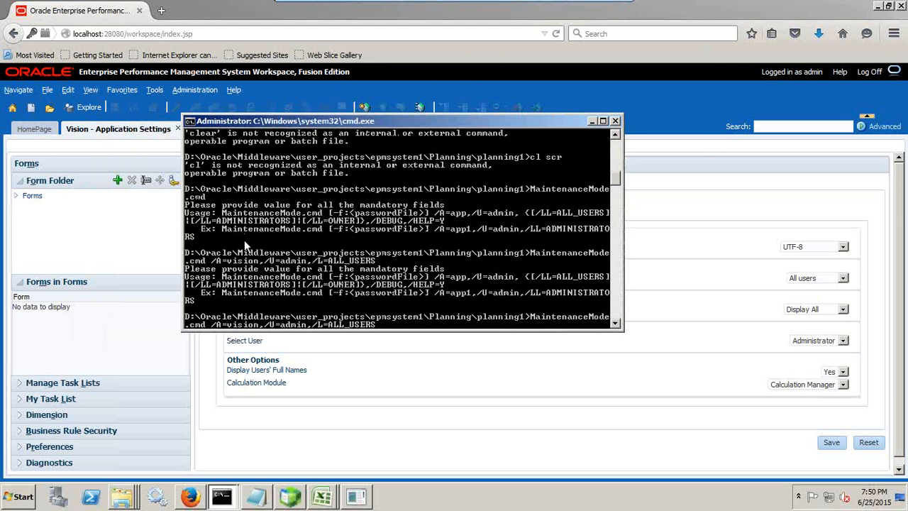
key(Right)
key(Right)
text(L)
key(Return)
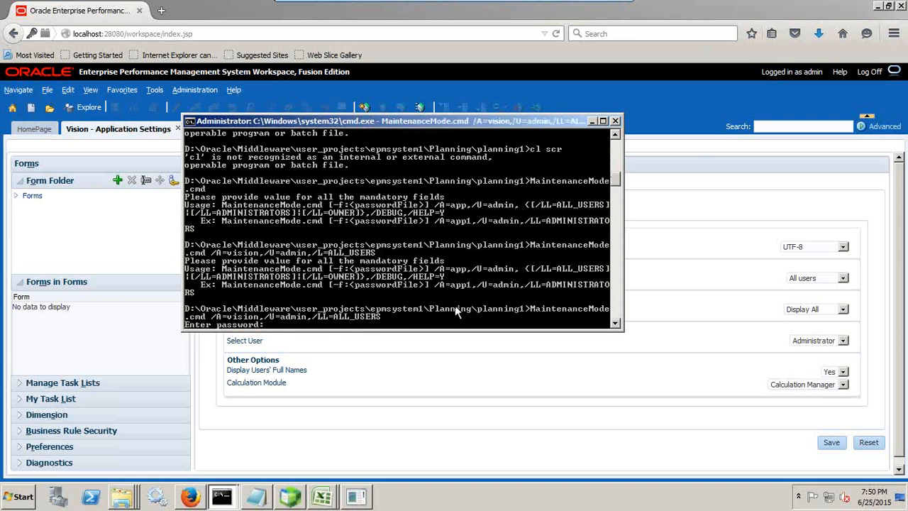
key(Return)
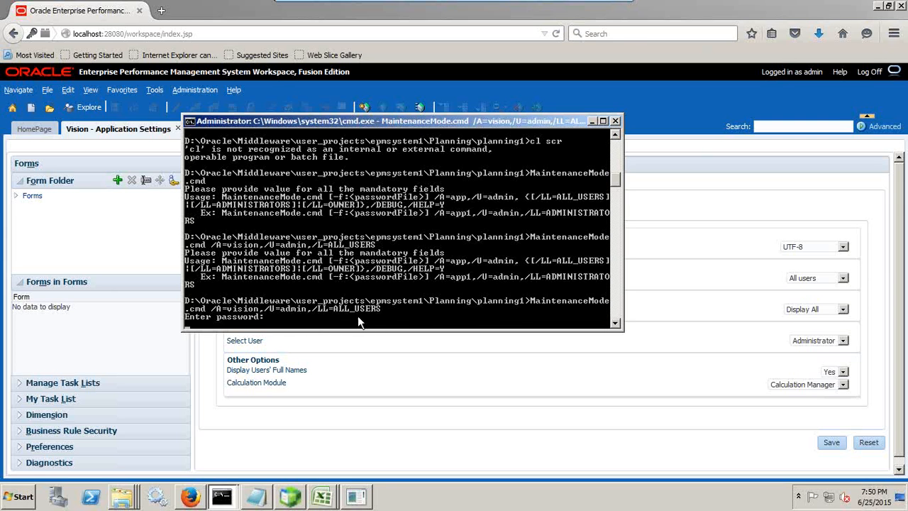
key(Return)
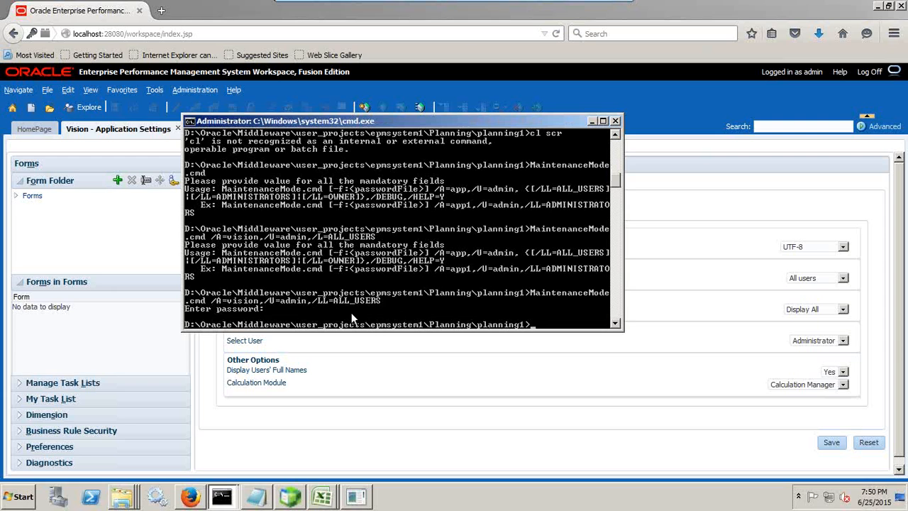
- Run MaintenanceMode.cmd for vision with /LL=ADMINISTRATORS and answer the password prompt
key(Up)
key(BackSpace)
key(BackSpace)
key(BackSpace)
key(BackSpace)
key(BackSpace)
key(BackSpace)
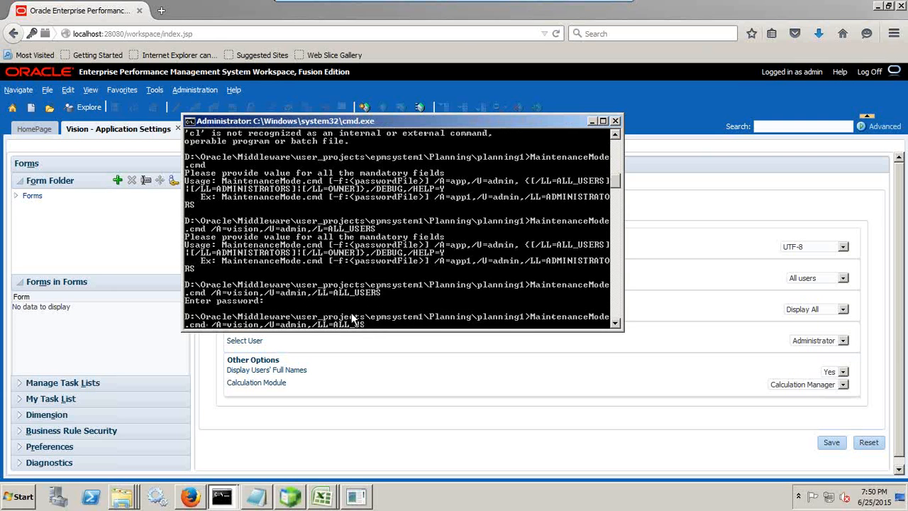
text(ADMINISTRATOR)
click(812, 278)
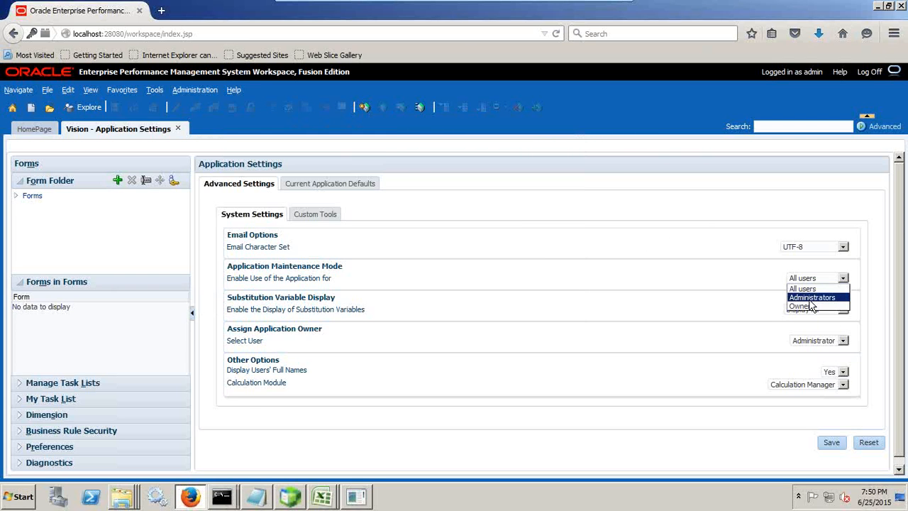
key(alt+Tab)
key(Return)
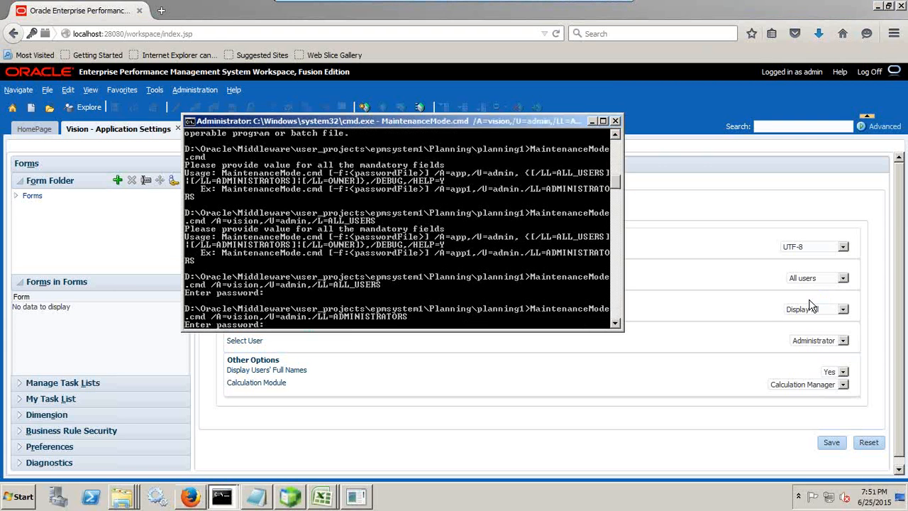
key(Return)
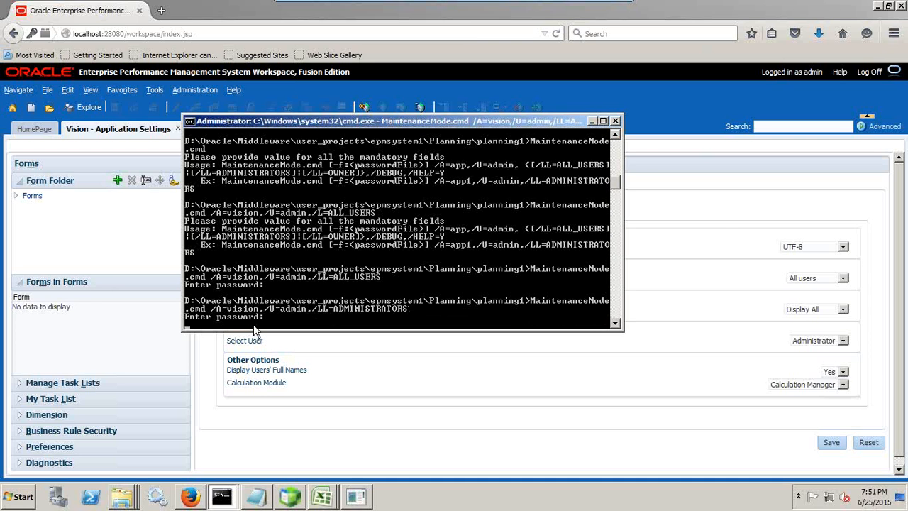
key(Return)
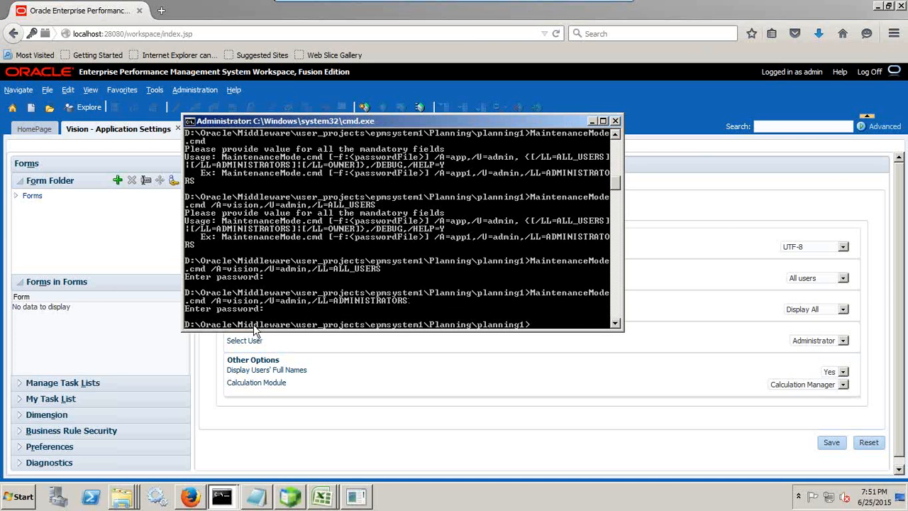
- Log off the workspace and log on as the Planner user with its password
click(869, 72)
click(517, 305)
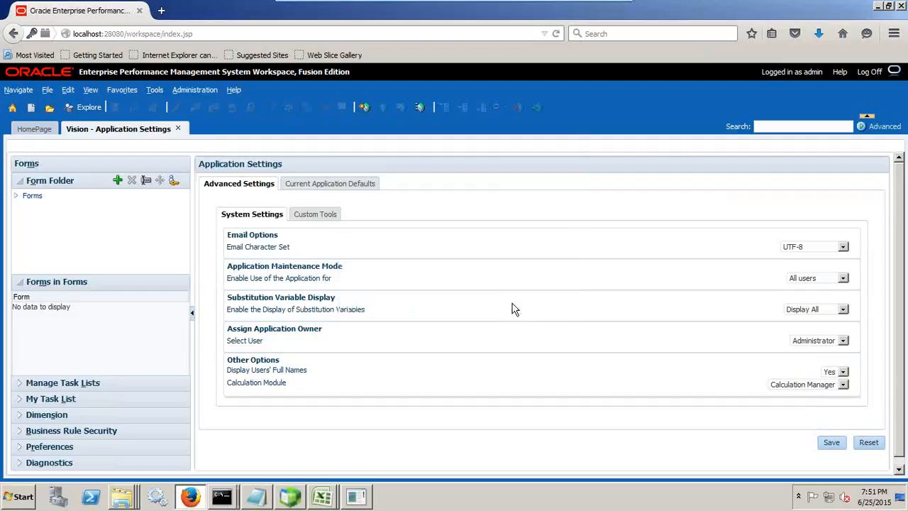
double_click(256, 183)
text(Taby)
key(Tab)
text(password)
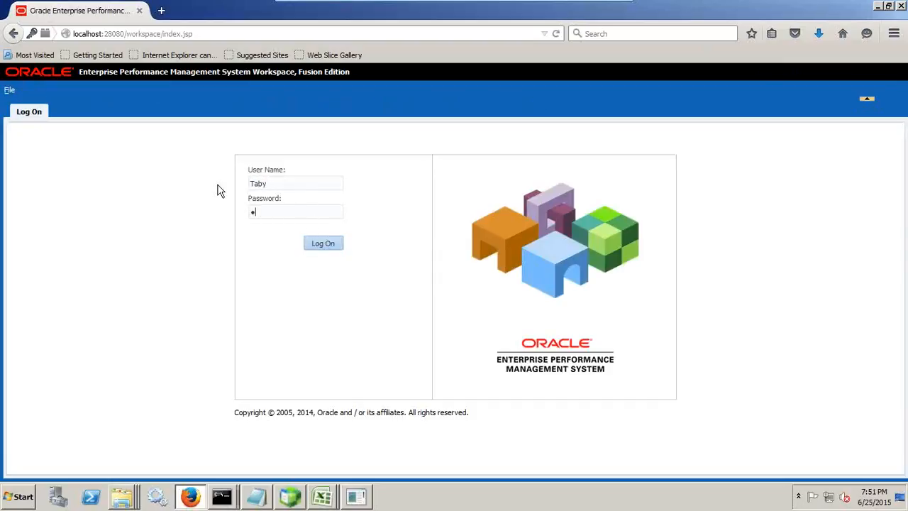
key(Return)
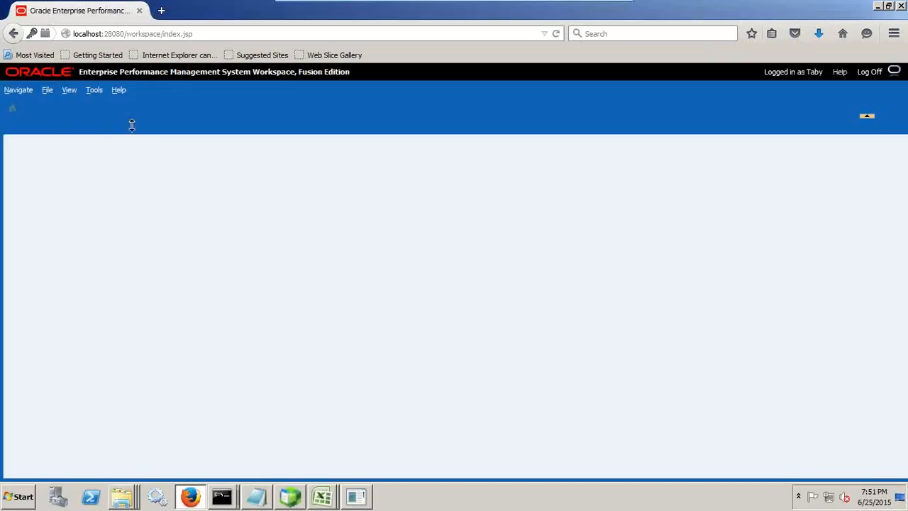
- Open the Vision planning application as the Planner user and select the displayed message
click(47, 90)
mouse_move(64, 104)
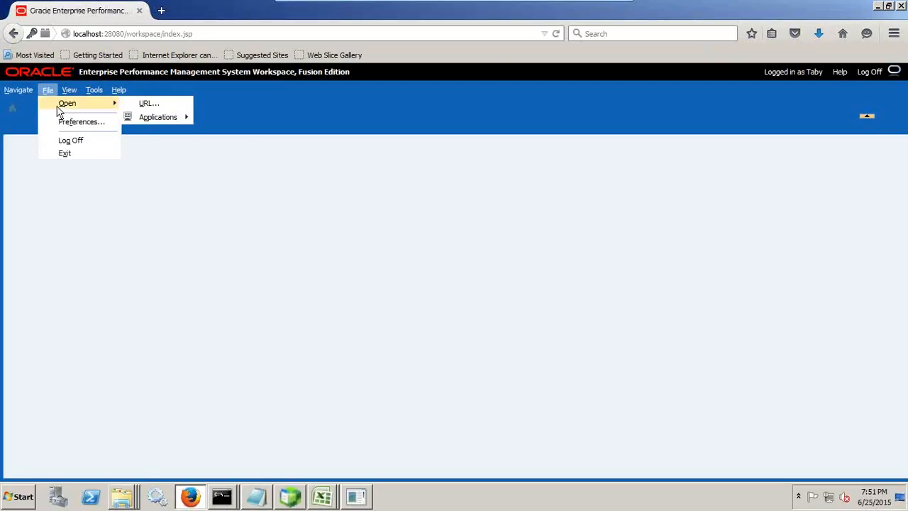
mouse_move(155, 118)
mouse_move(221, 119)
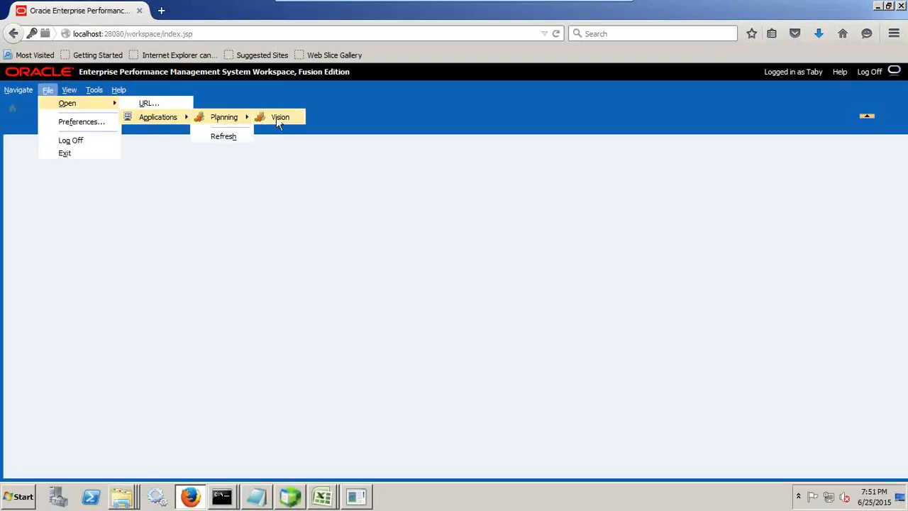
click(278, 117)
drag(18, 229, 215, 242)
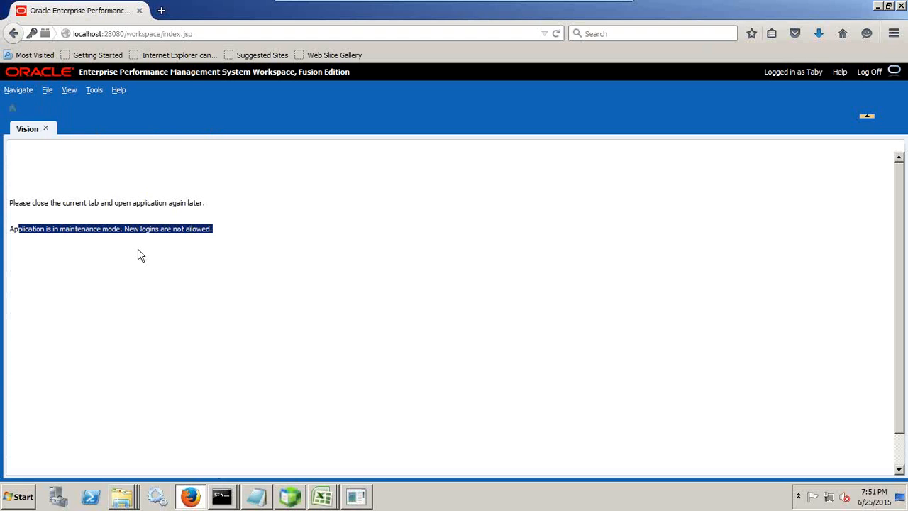
- Switch to the administrator command prompt, then minimize the virtual machine window
click(213, 500)
click(243, 449)
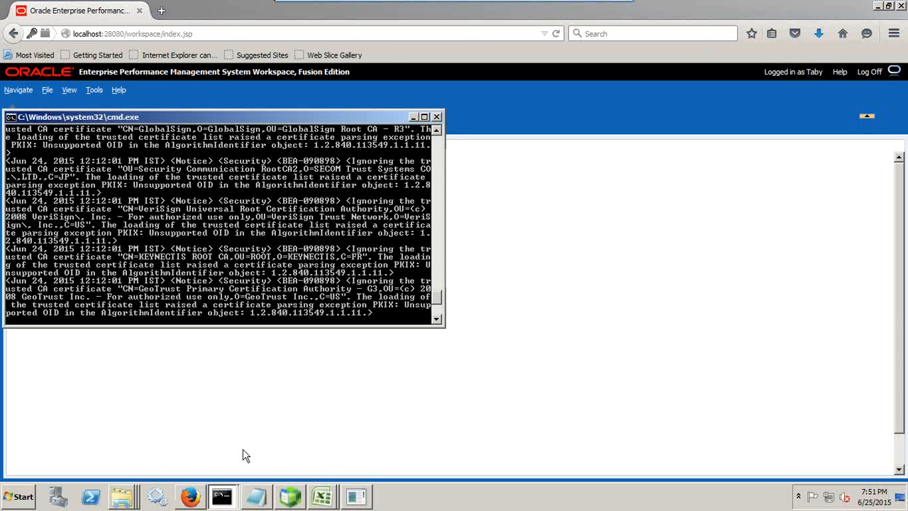
mouse_move(226, 496)
click(241, 468)
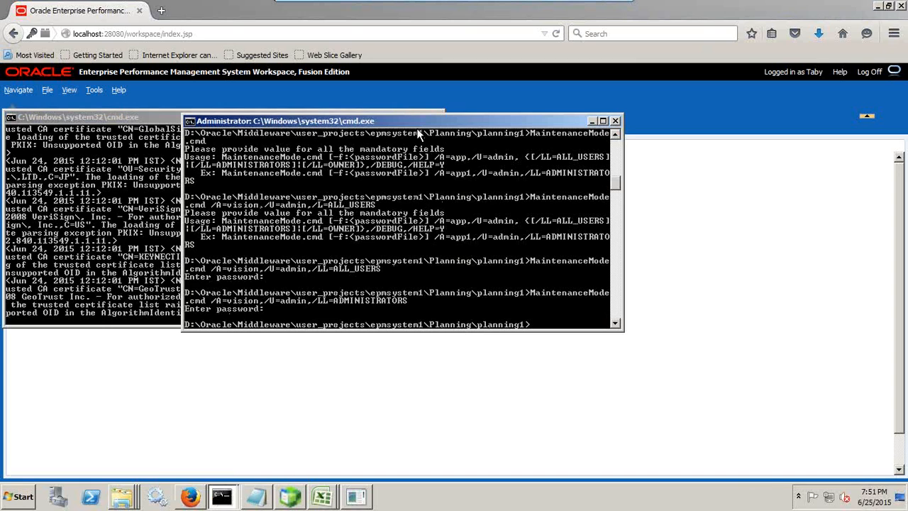
drag(424, 120, 427, 146)
click(436, 117)
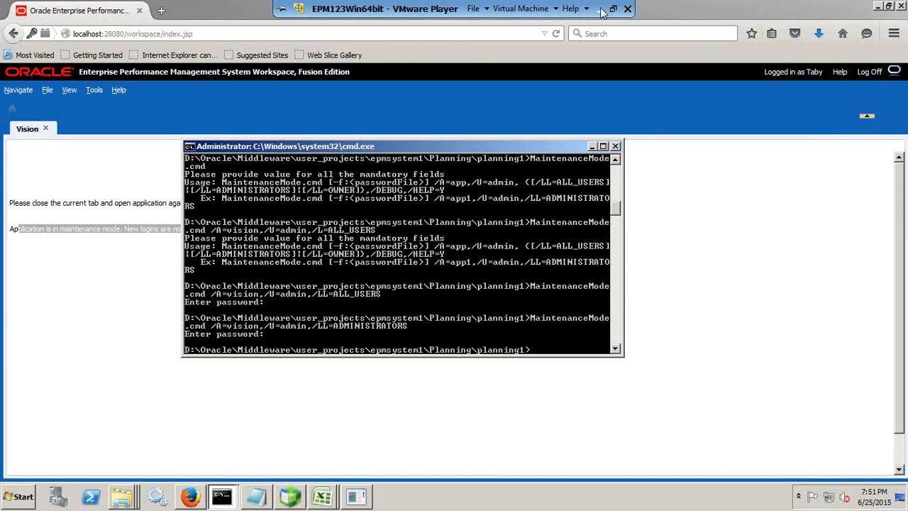
click(602, 12)
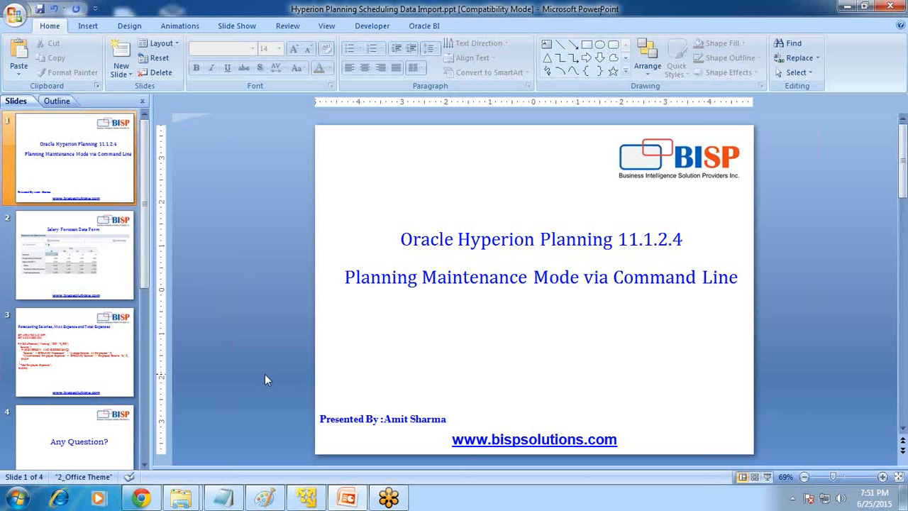